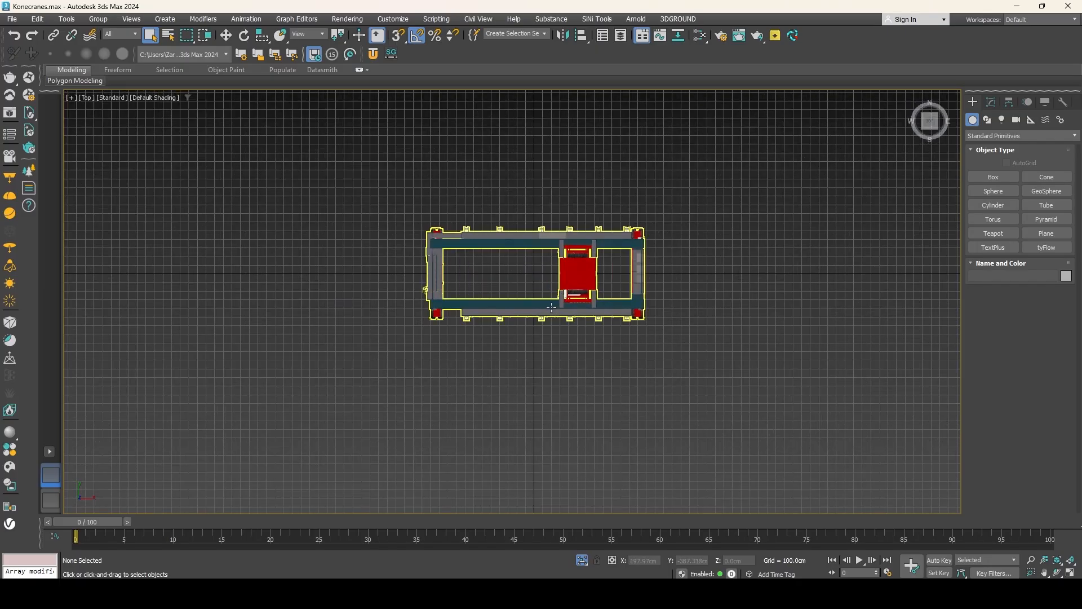
Ungroup the crane model and reset the transforms of all its parts with Reset XForm.
click(552, 307)
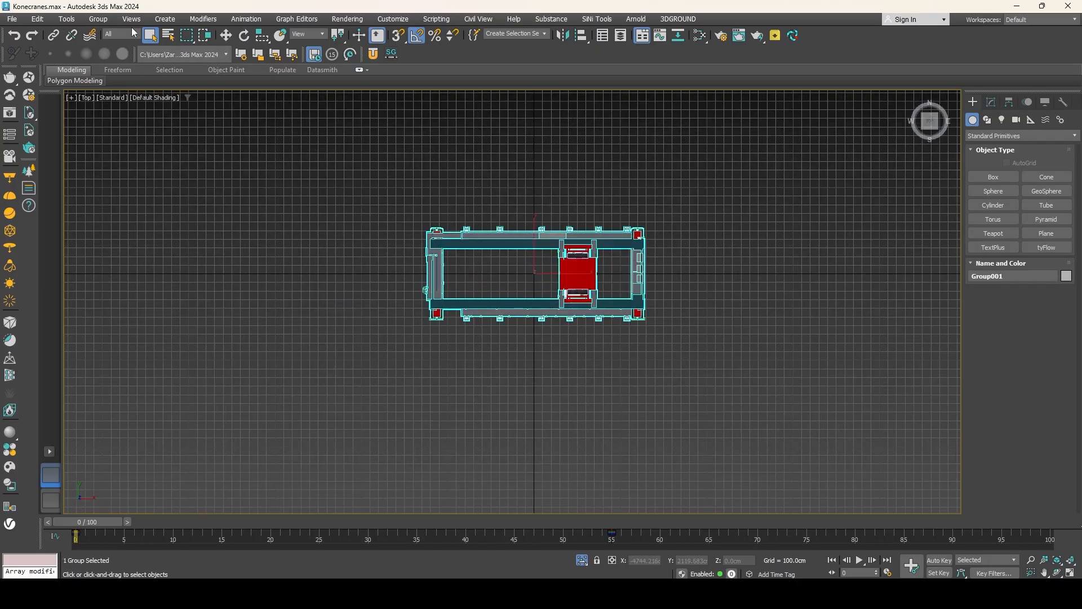
click(93, 19)
click(105, 52)
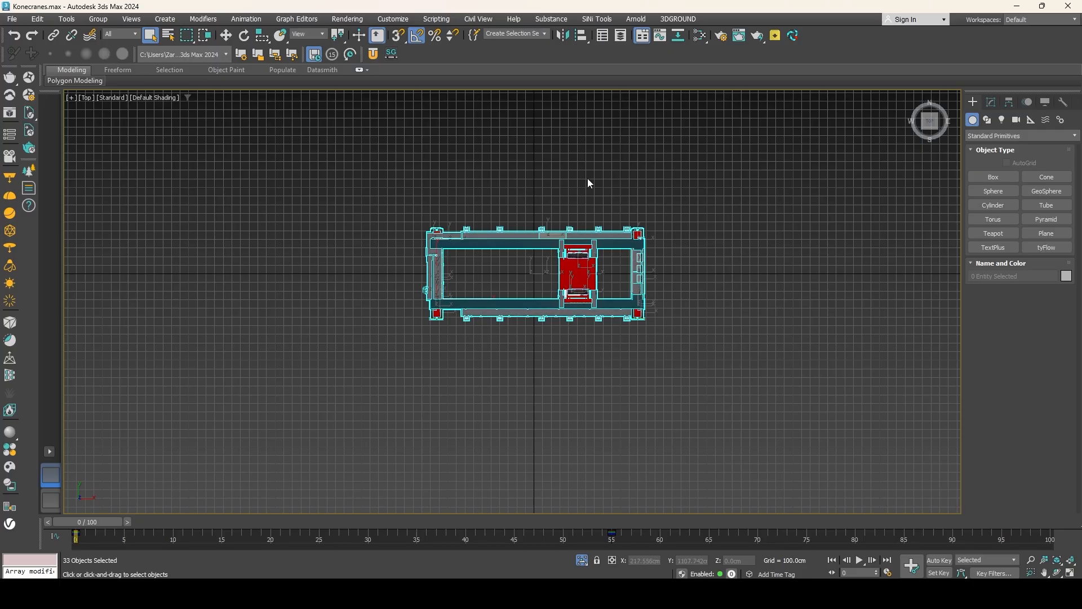
click(1063, 102)
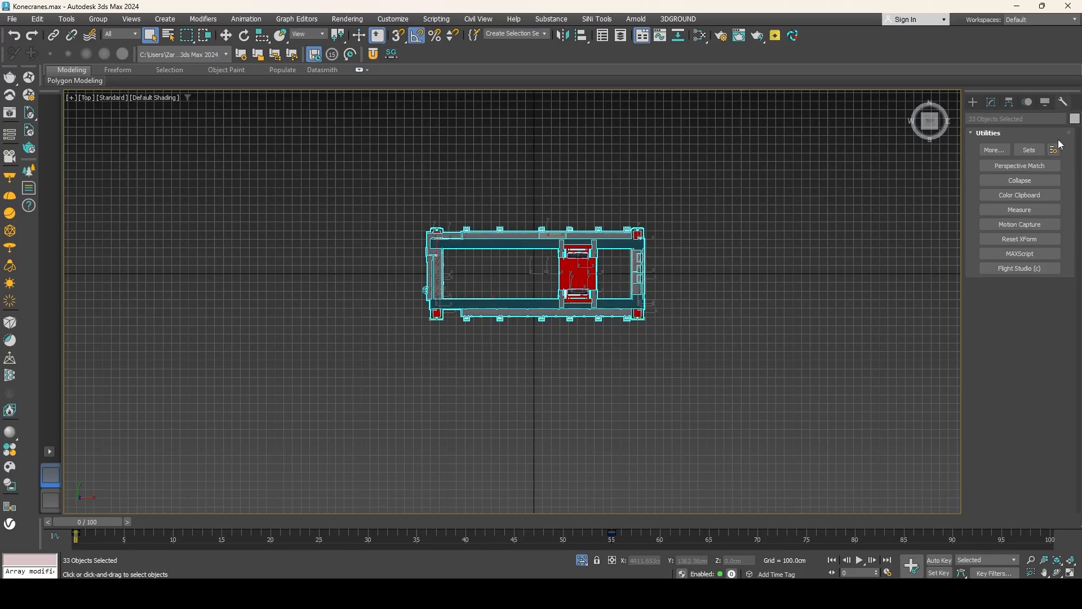
click(1038, 239)
click(1013, 305)
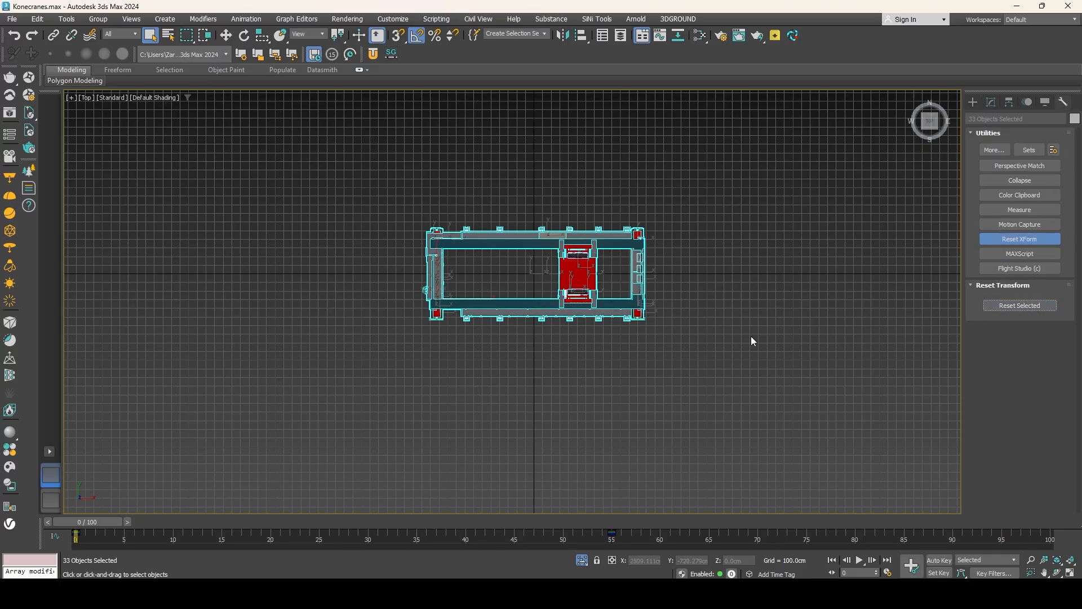
Convert all the selected crane parts to Editable Poly.
right_click(620, 303)
mouse_move(655, 454)
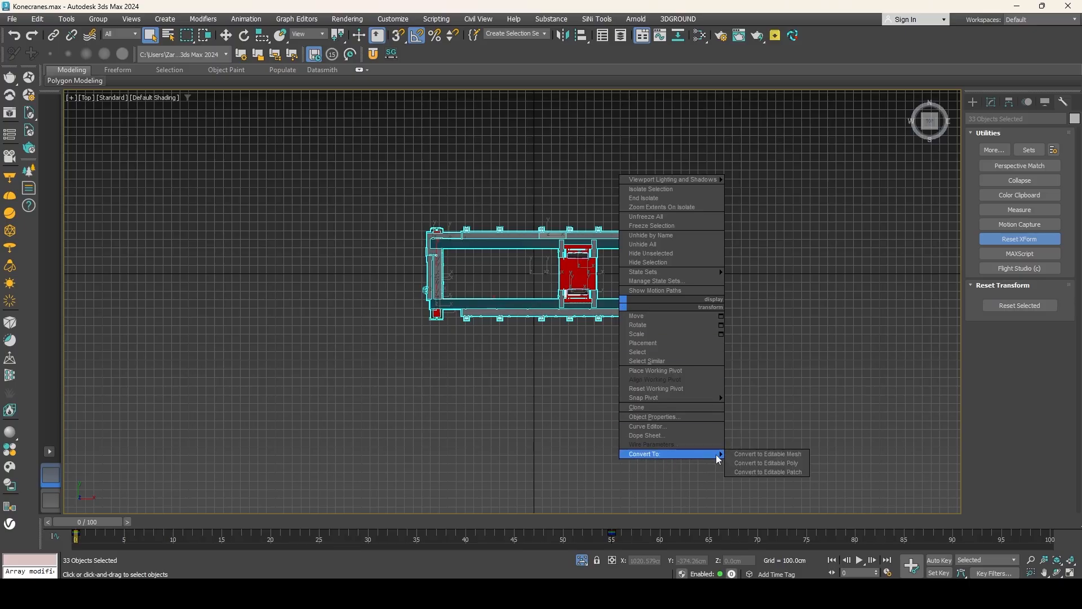
click(753, 463)
Center the pivot of every crane part to its object and show the model from the front.
click(1009, 102)
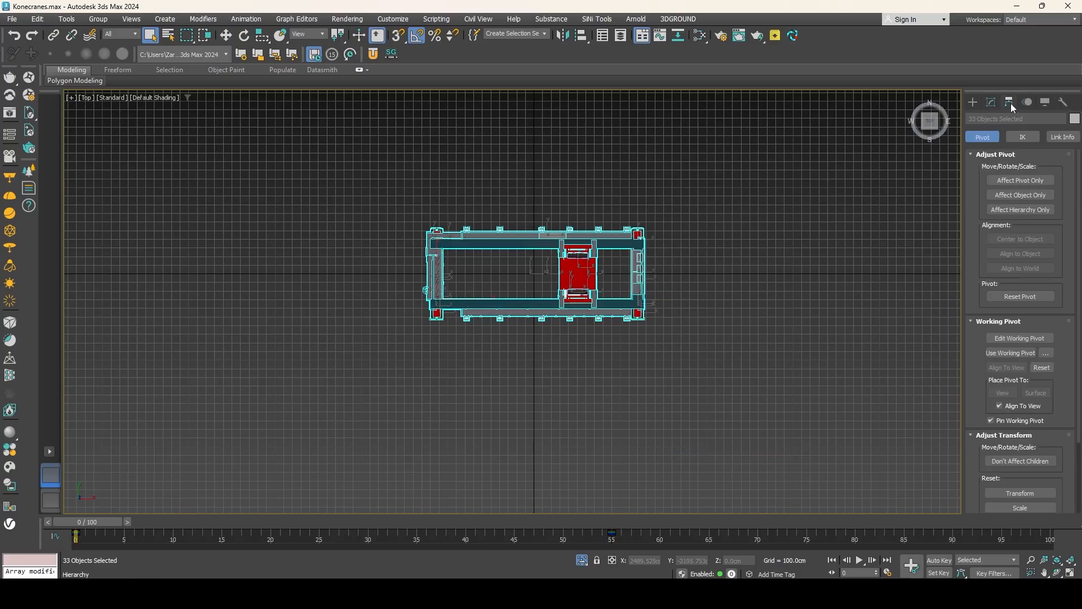
click(1021, 181)
click(1029, 241)
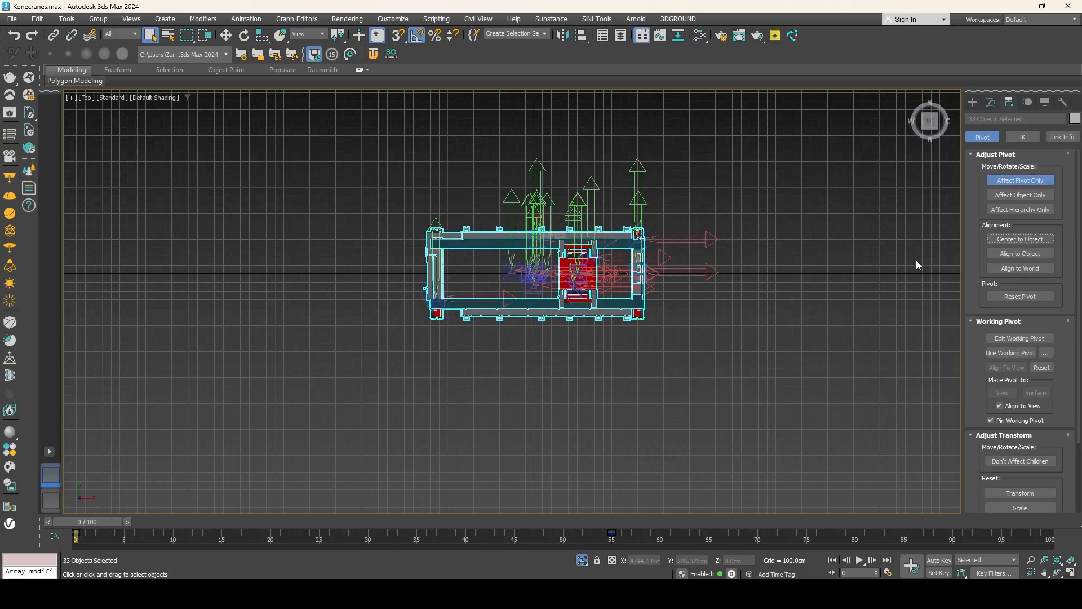
click(991, 102)
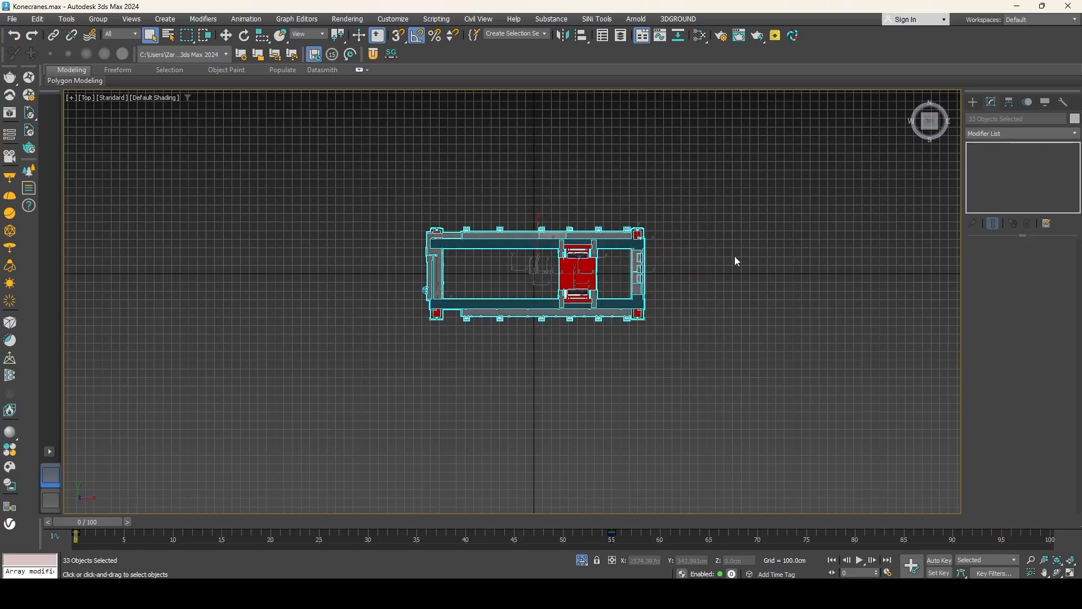
key(f)
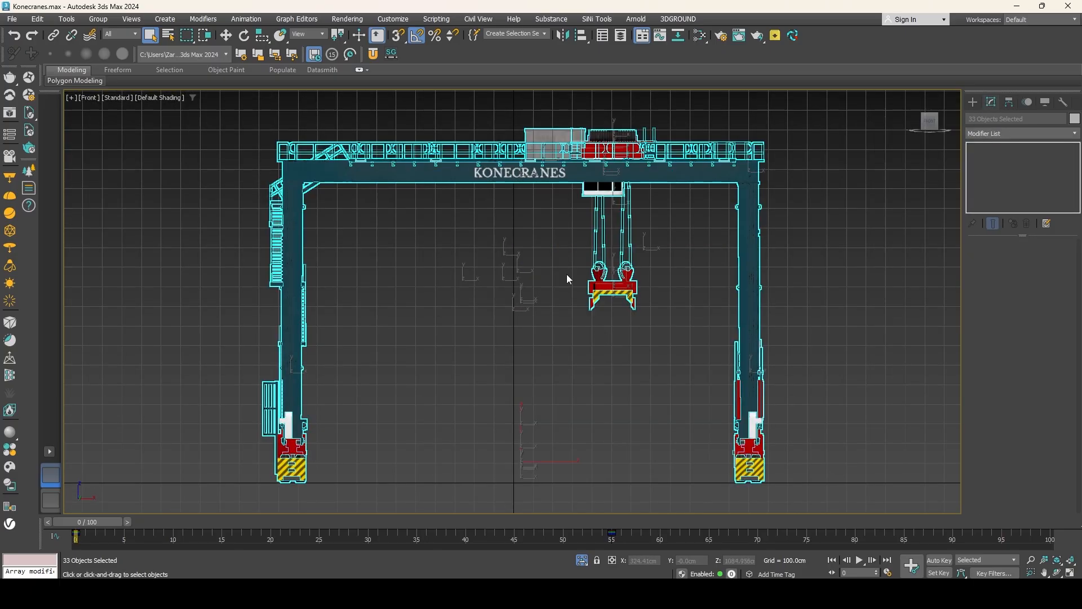
scroll(566, 274, down, 2)
middle_drag(615, 341, 587, 309)
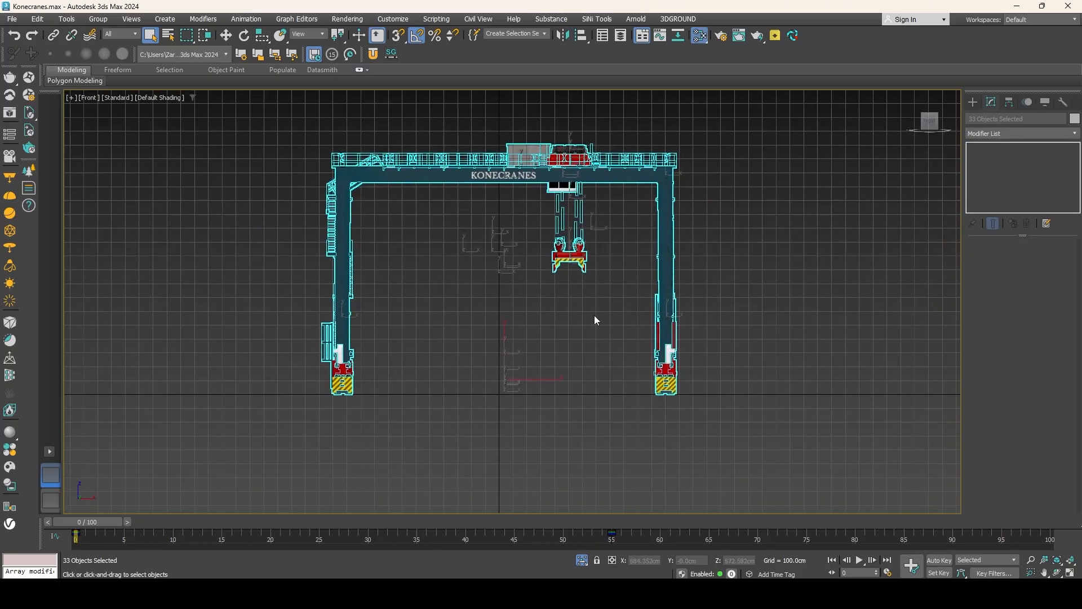
Open the Slate Material Editor and delete all nodes from View1.
key(m)
scroll(475, 300, down, 10)
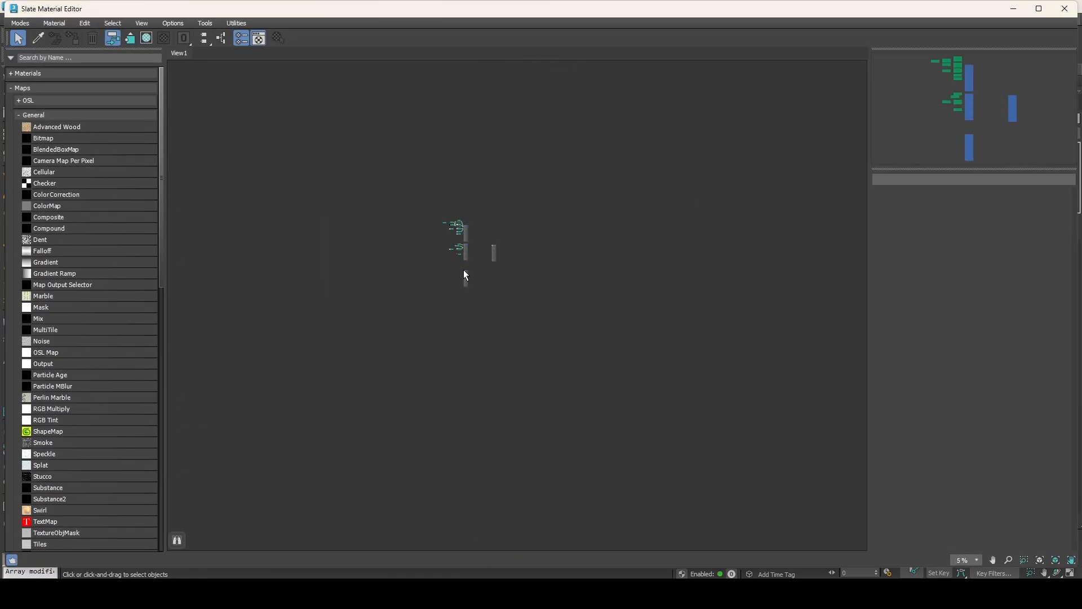
key(Delete)
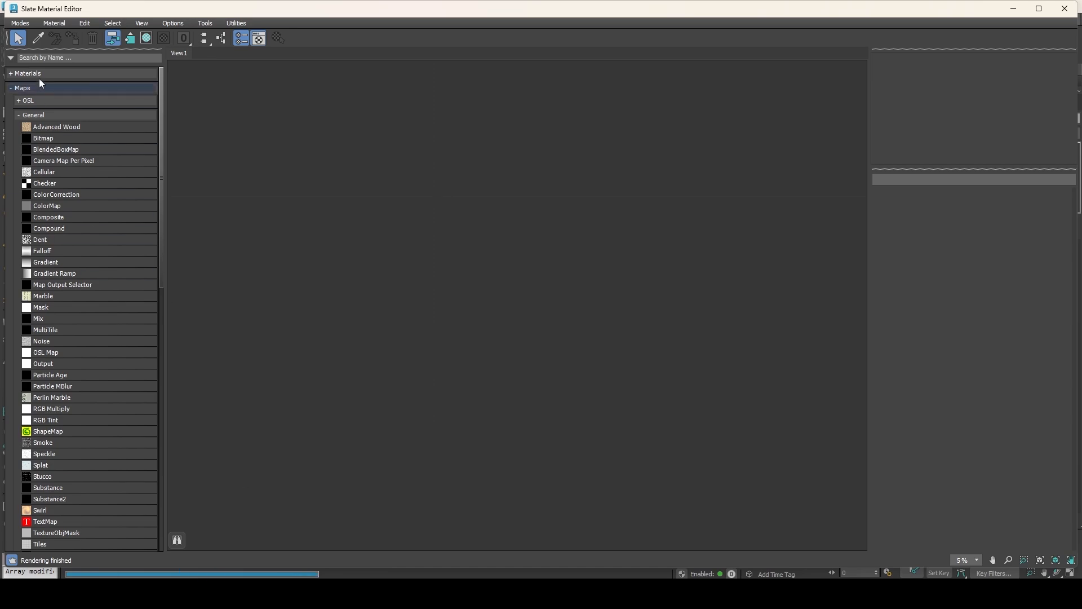
Load all scene materials into the empty material view, close the editor and save the scene.
click(54, 24)
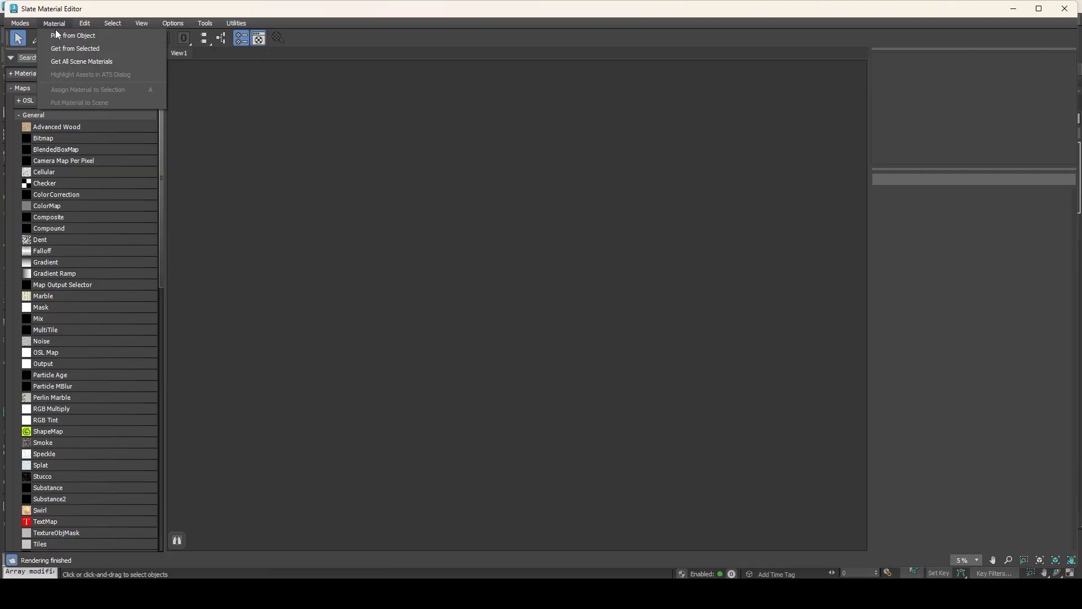
click(66, 60)
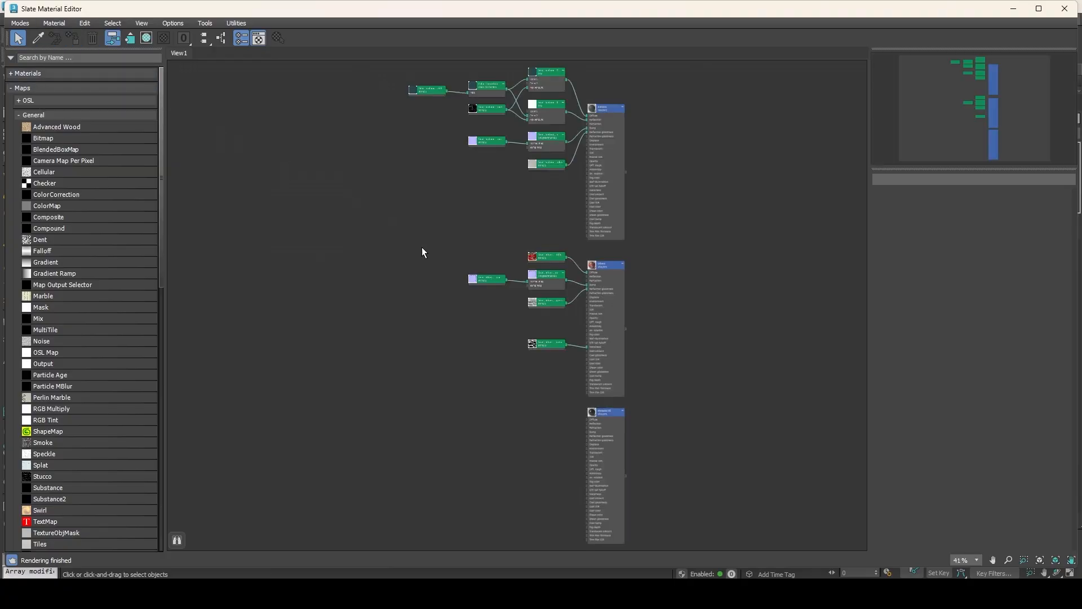
scroll(480, 337, down, 5)
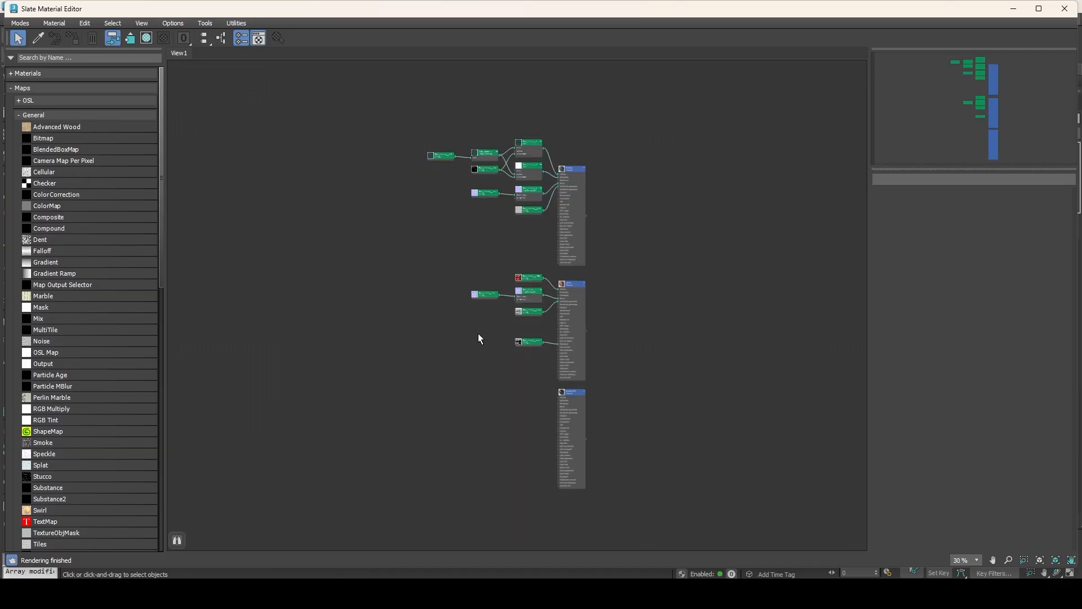
click(1065, 9)
key(ctrl+s)
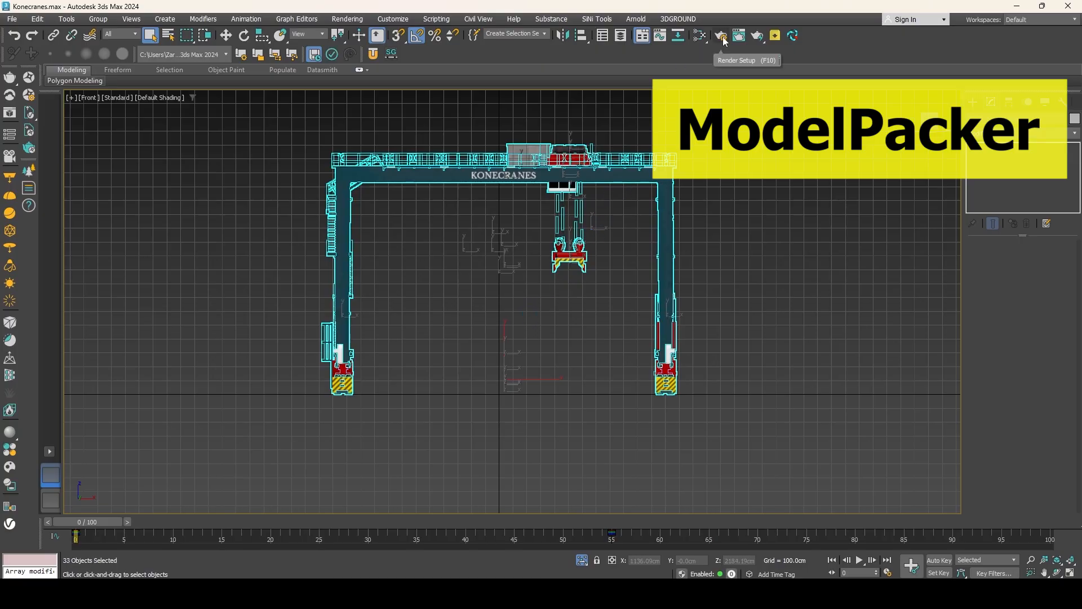
Start Model Packer and apply its Reset XForm and Remove Isolated / Unused Vertices fixes to the crane.
click(775, 35)
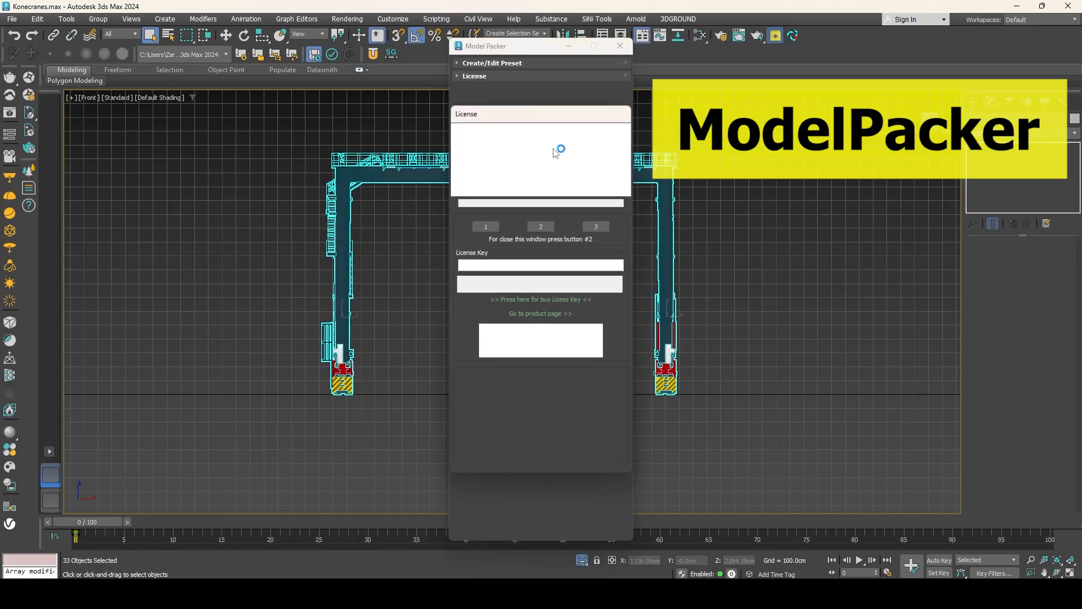
click(540, 226)
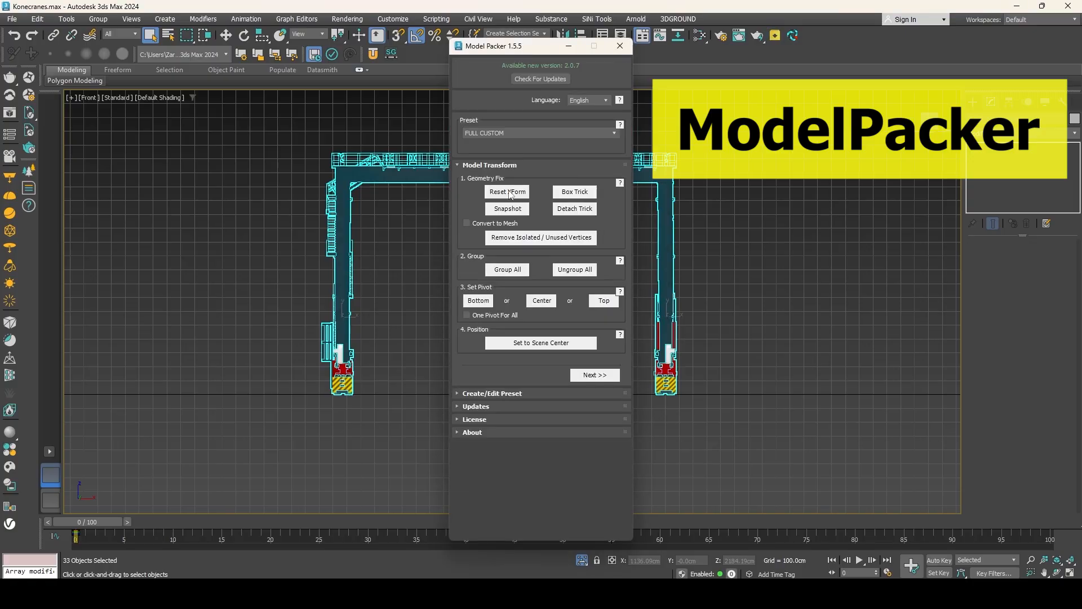
click(507, 191)
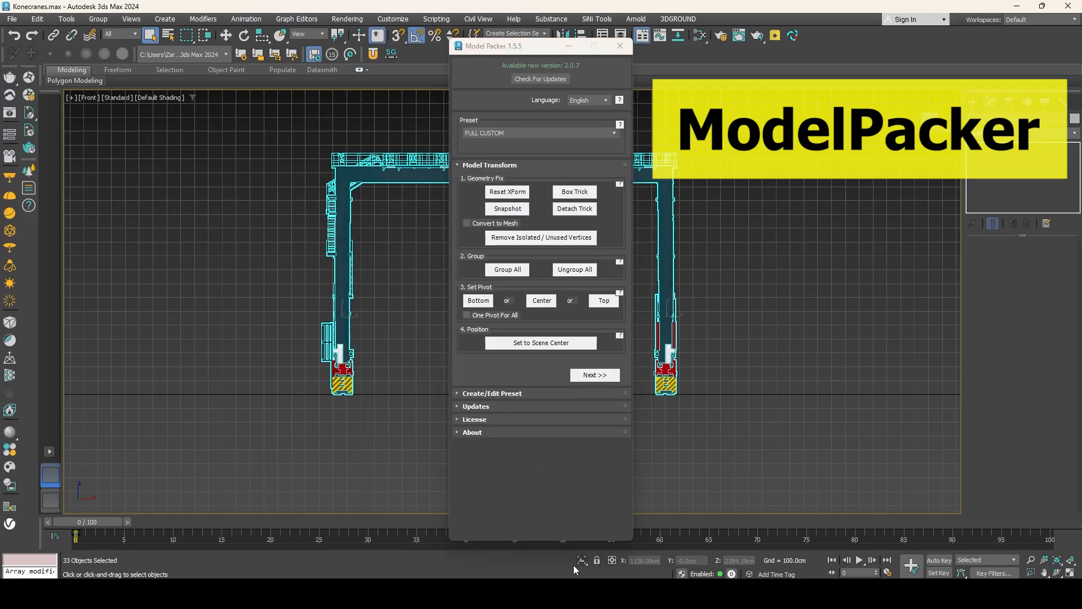
click(565, 237)
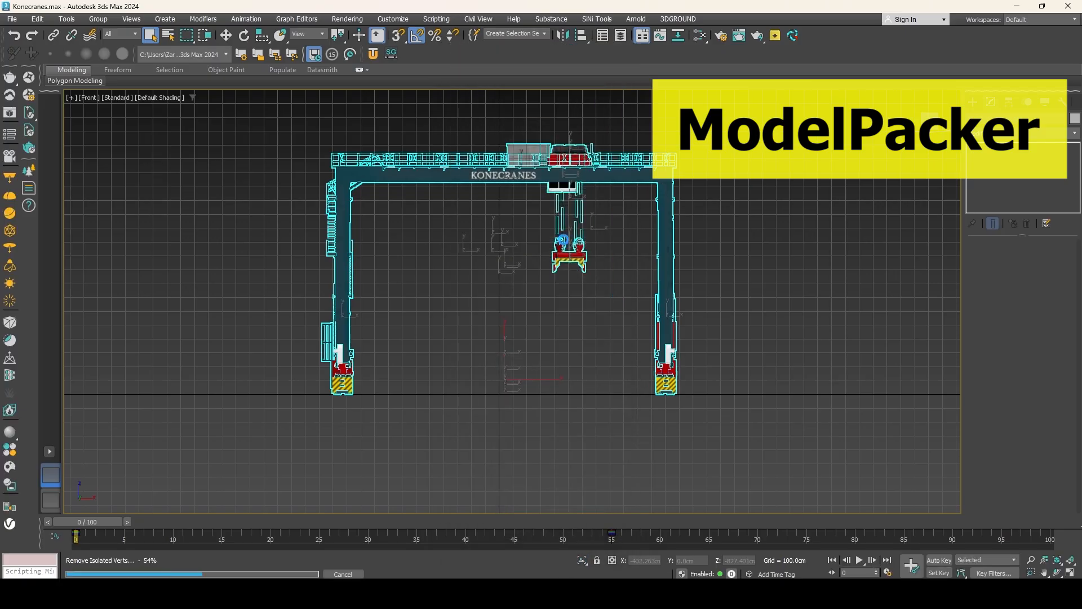
Group all crane parts and set the group, with its pivot centered, to the scene center.
click(510, 271)
click(541, 300)
click(564, 344)
click(580, 374)
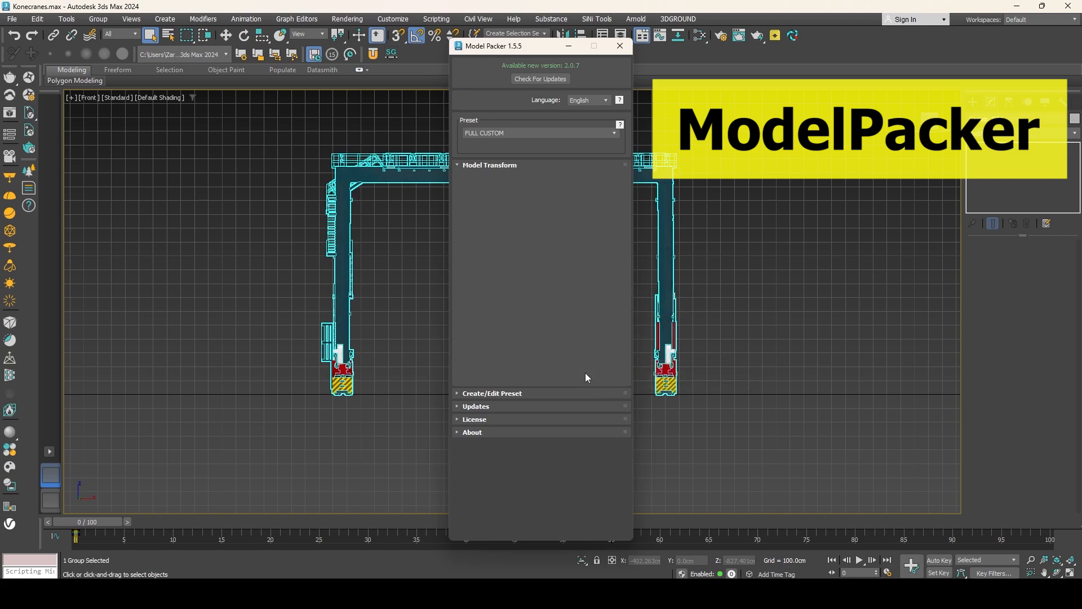
Set the model name to KoneCranes and continue past the model description without filling it in.
click(492, 202)
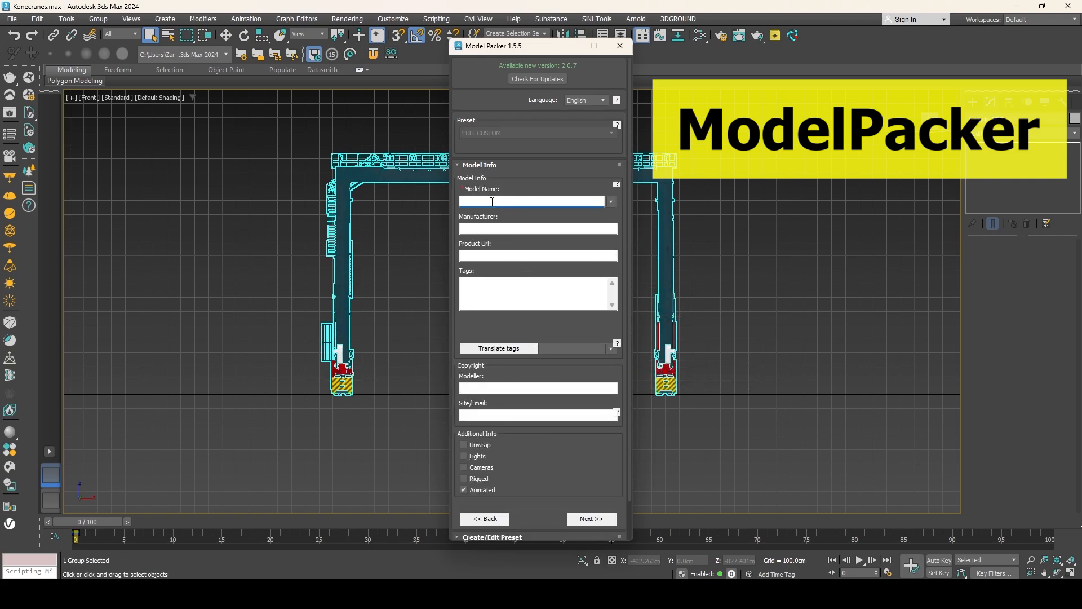
text(koneCranes)
key(Return)
click(605, 519)
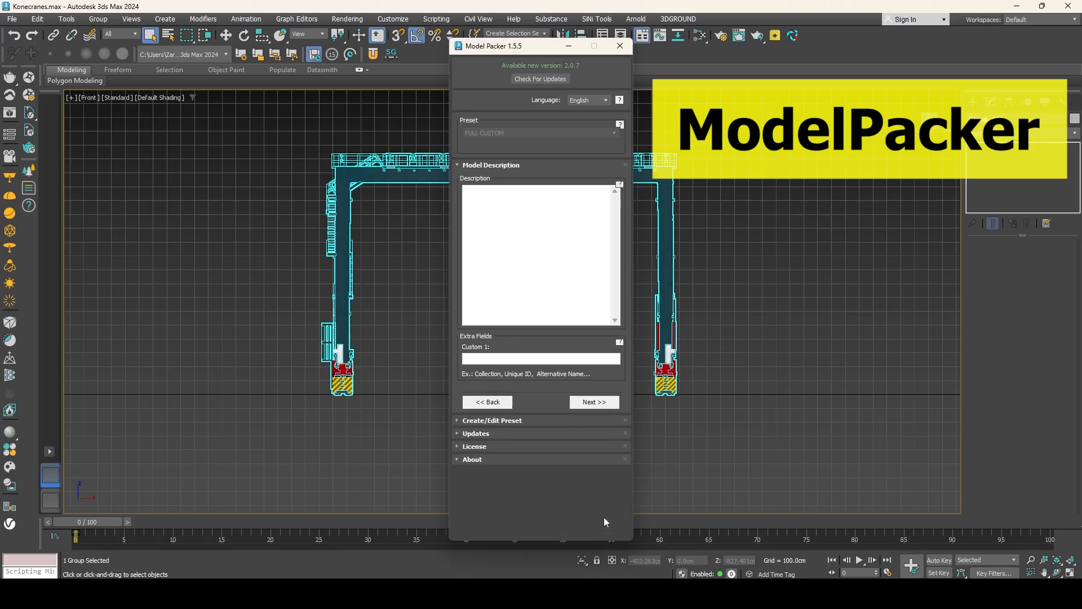
click(592, 402)
Add image 3 from the Downloads folder as the model's preview picture and continue to the packing settings.
click(538, 397)
scroll(581, 271, down, 3)
click(579, 279)
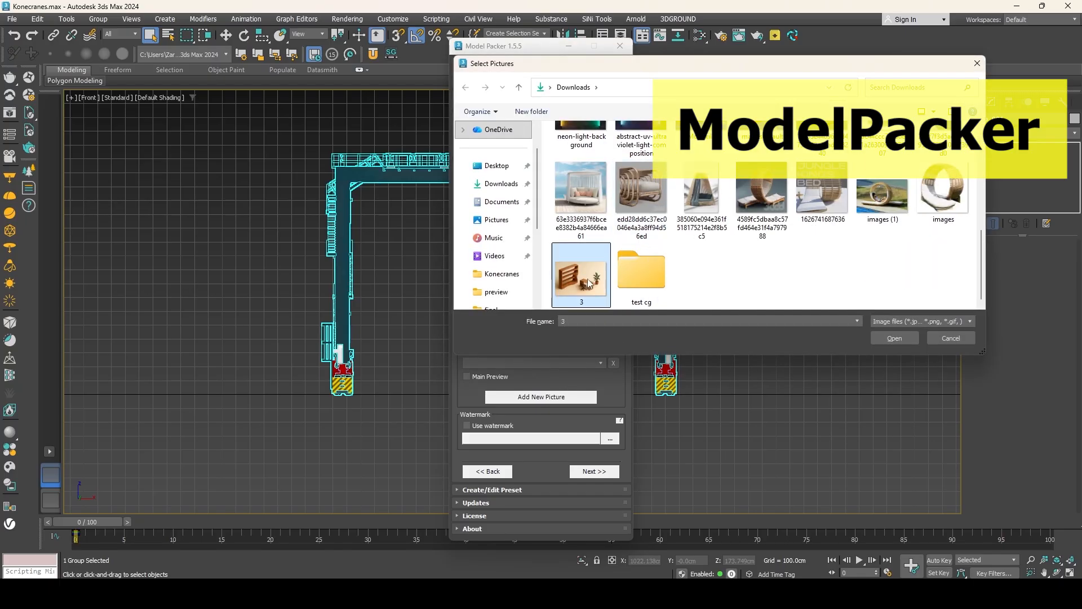
click(895, 338)
click(601, 475)
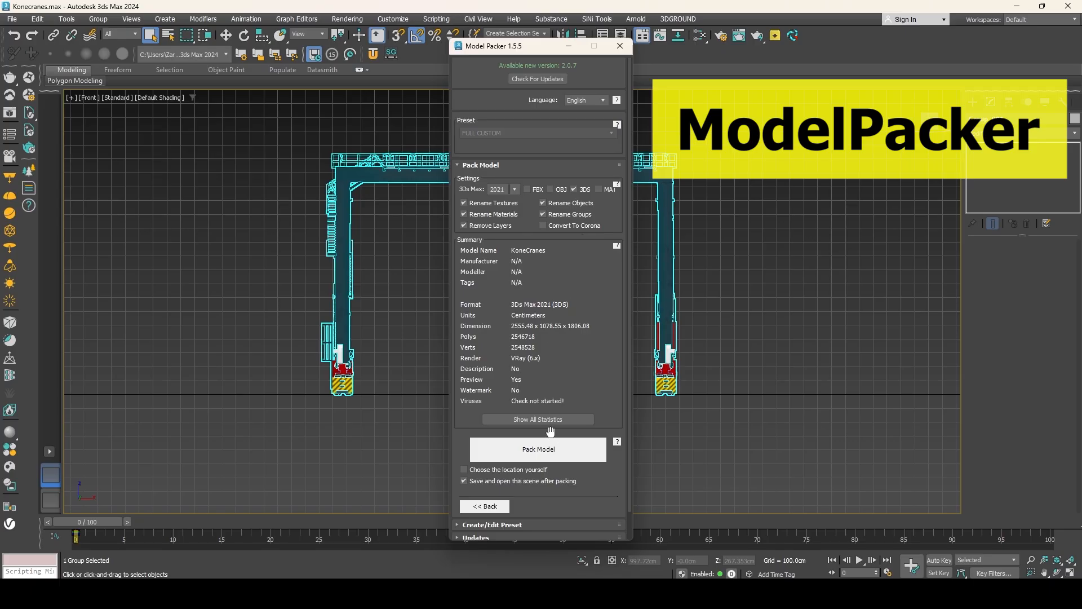
Pack the model for 3ds Max 2021, show its containing folder and close Model Packer.
click(557, 450)
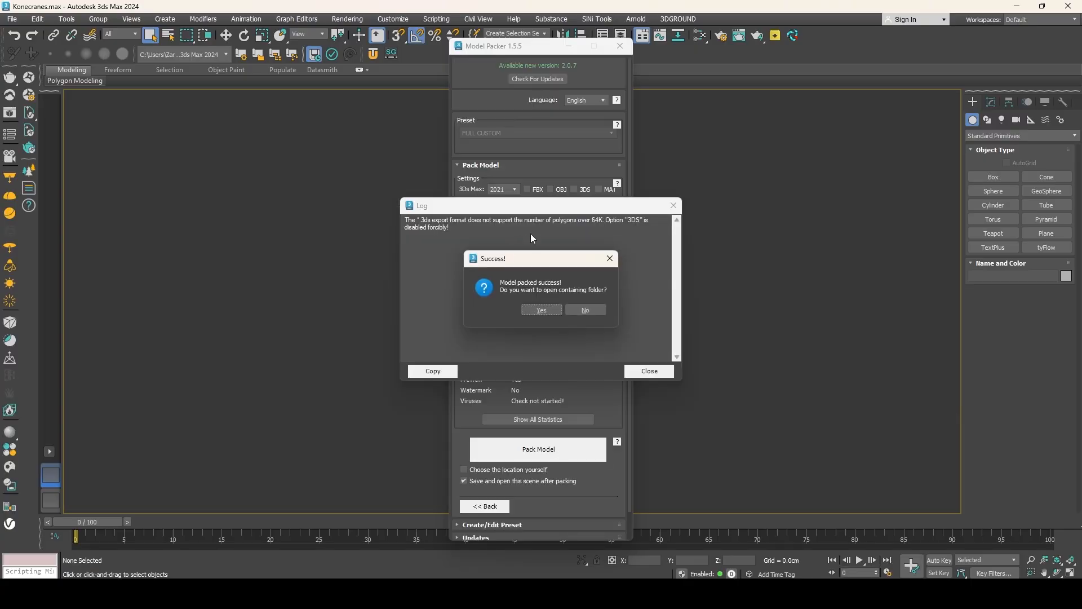
click(542, 310)
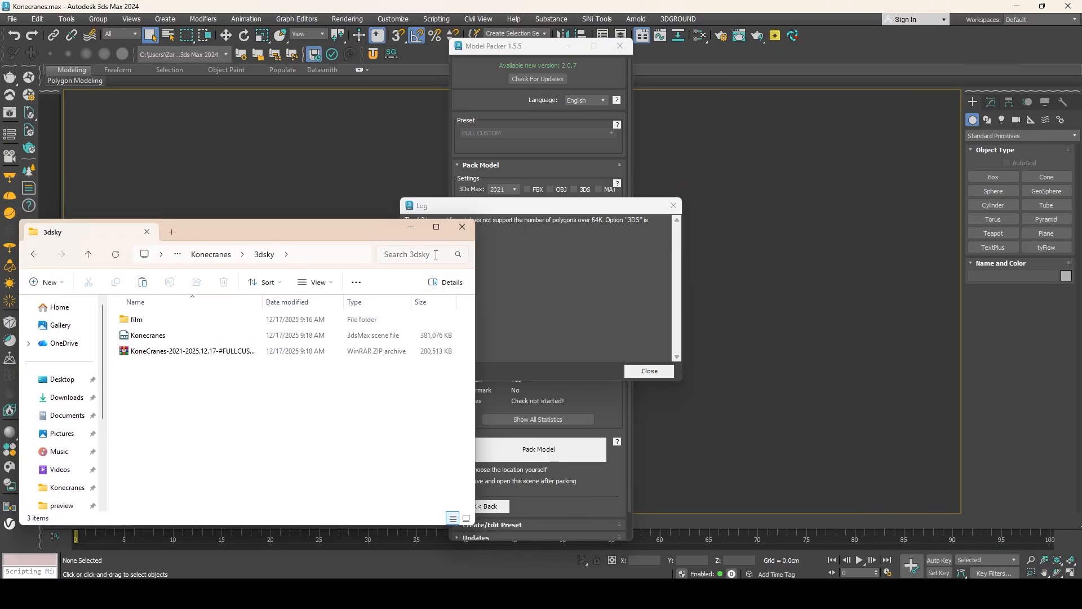
click(462, 226)
click(673, 205)
click(620, 45)
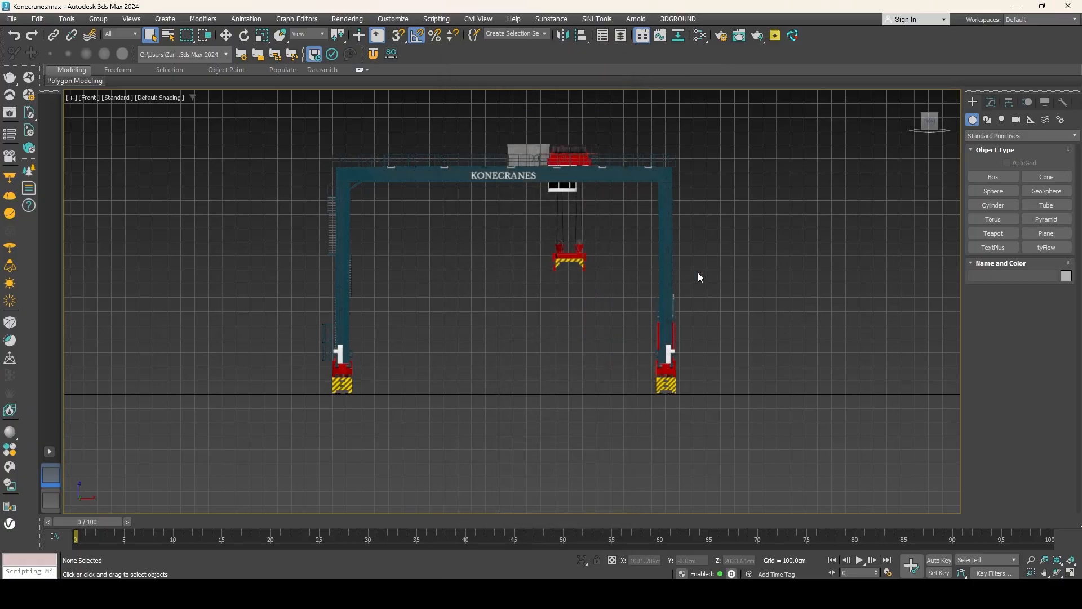
Close 3ds Max 2024 and extract the packed KoneCranes-2021 ZIP archive directly into the 3dsky folder.
click(1068, 7)
click(204, 350)
right_click(207, 351)
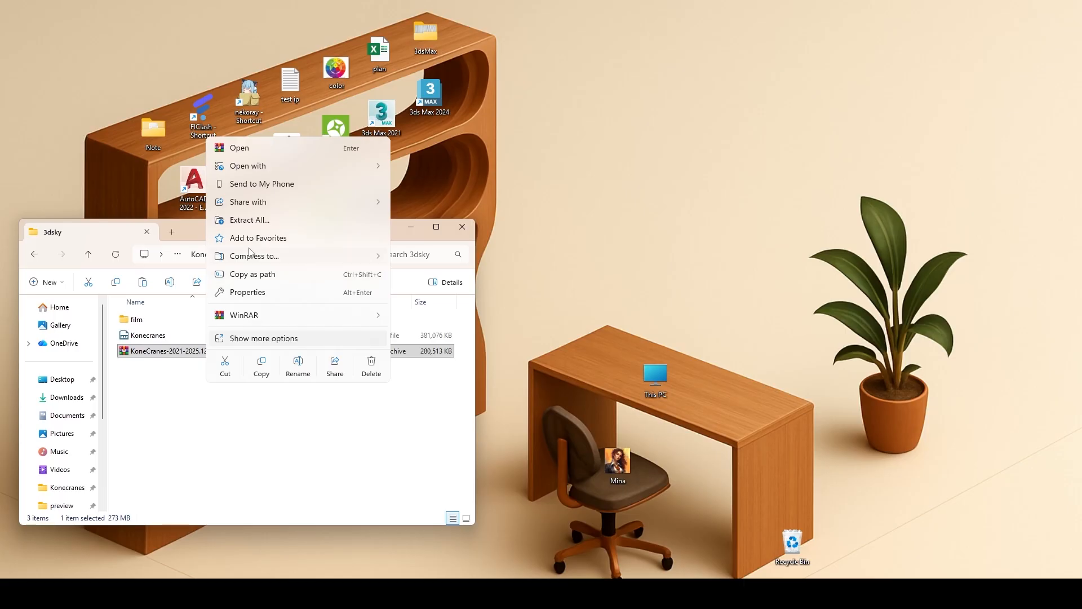
mouse_move(355, 314)
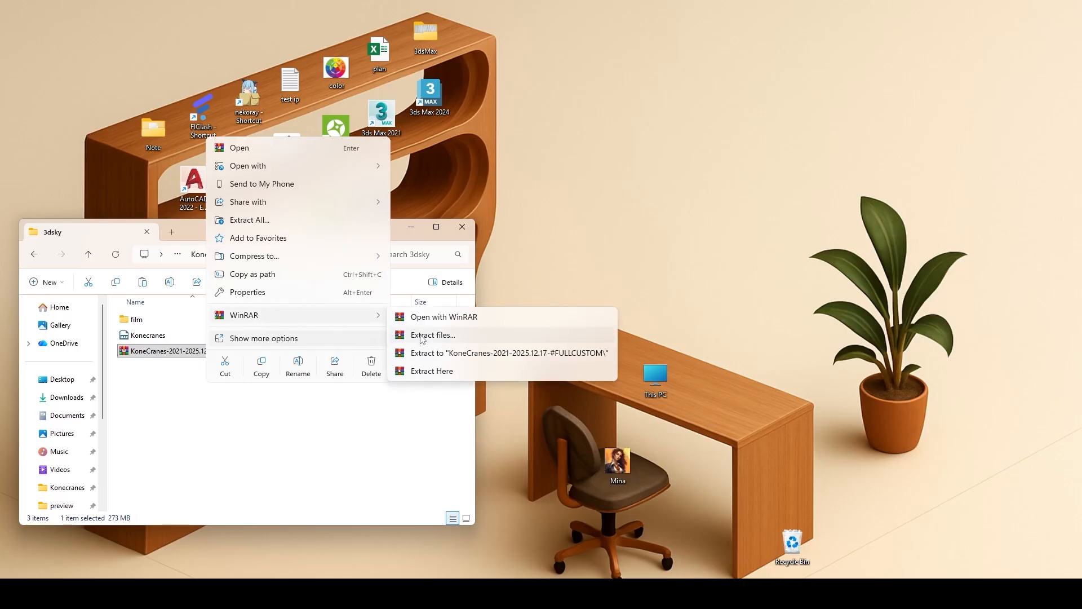
click(432, 371)
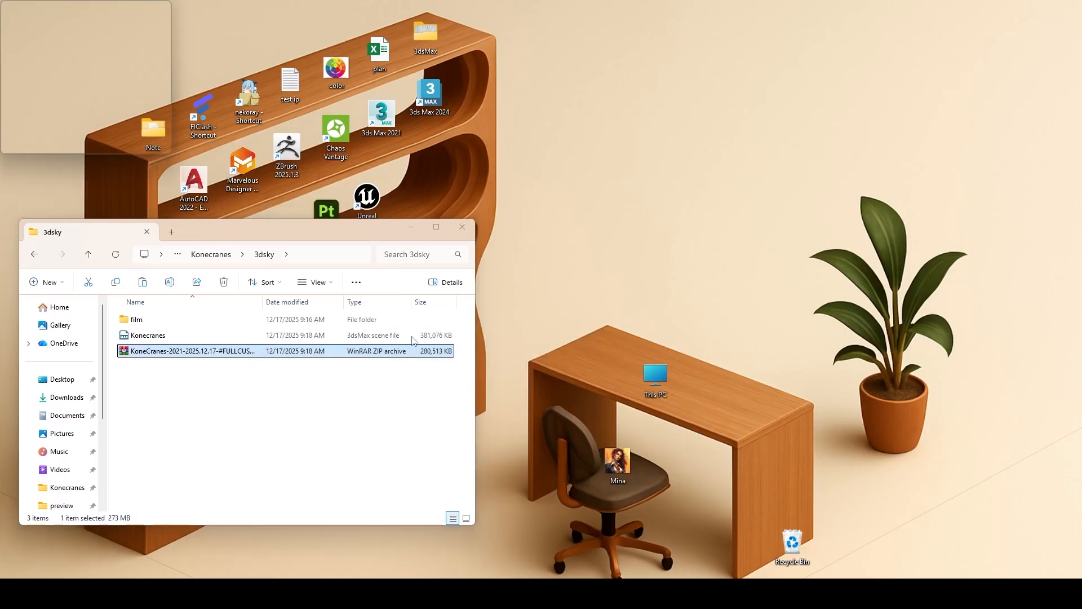
Launch 3ds Max 2021 and open the extracted maps folder in a maximized File Explorer window with large thumbnails.
double_click(395, 127)
drag(257, 232, 394, 90)
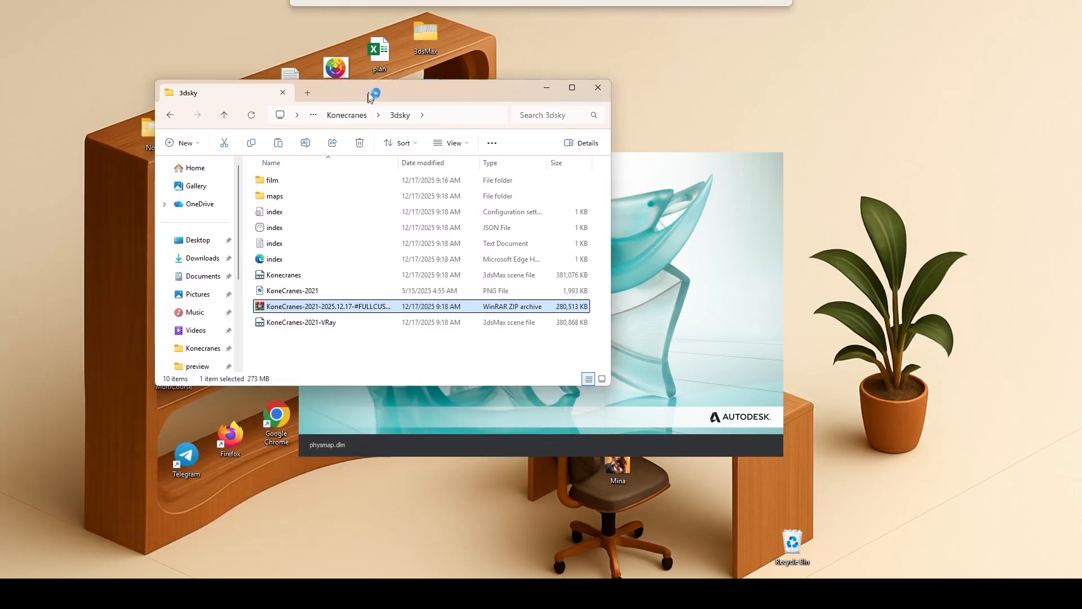
click(389, 361)
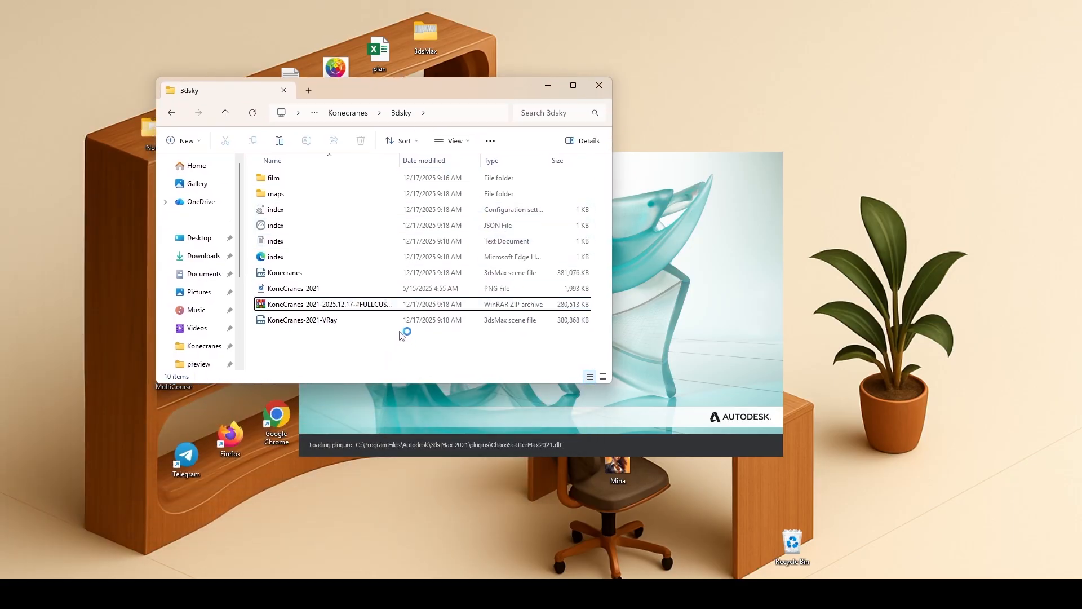
click(573, 86)
click(1073, 574)
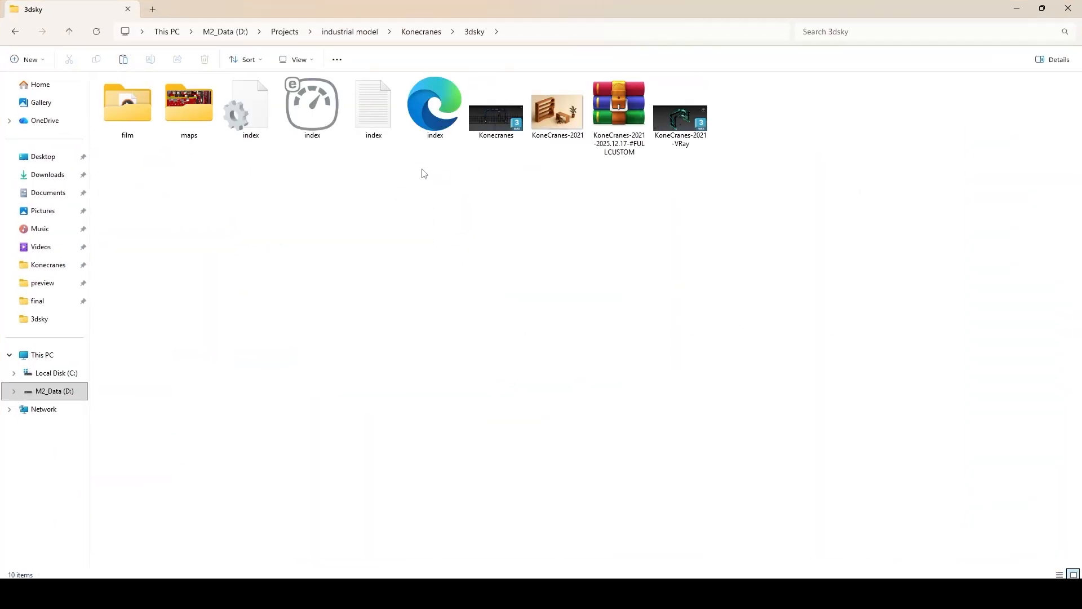
double_click(189, 128)
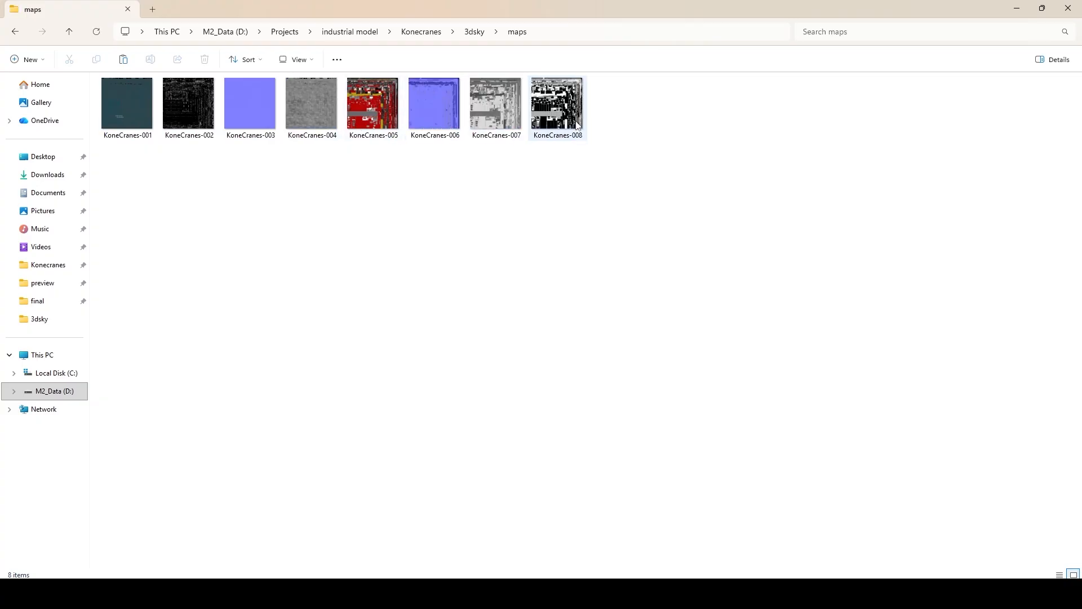
Open the index text file in the 3dsky folder and delete all lines from Preset through Description.
key(alt+Left)
click(372, 133)
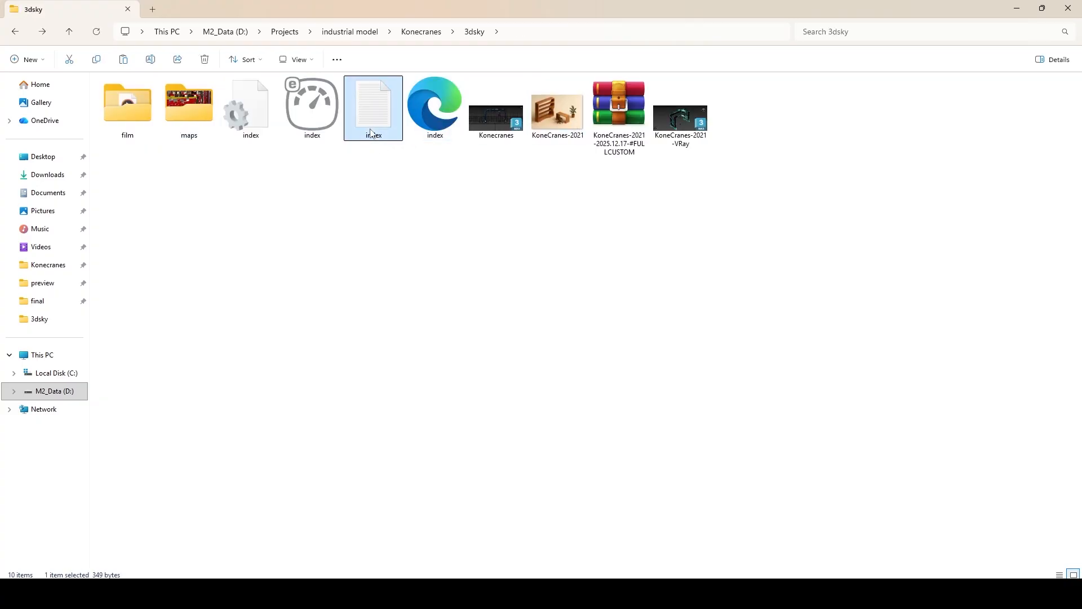
double_click(377, 118)
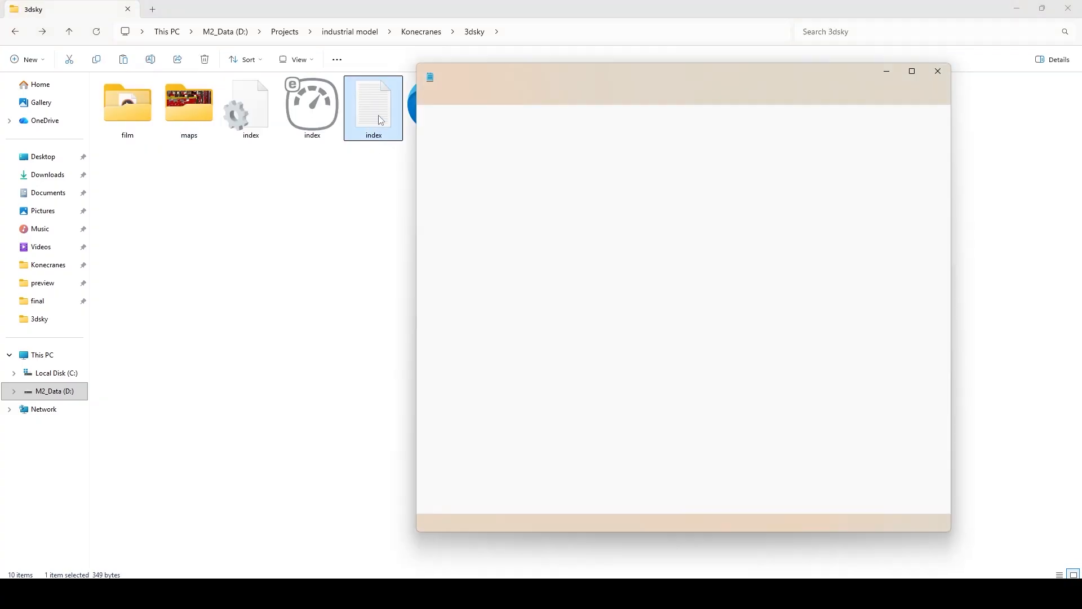
drag(466, 282, 421, 222)
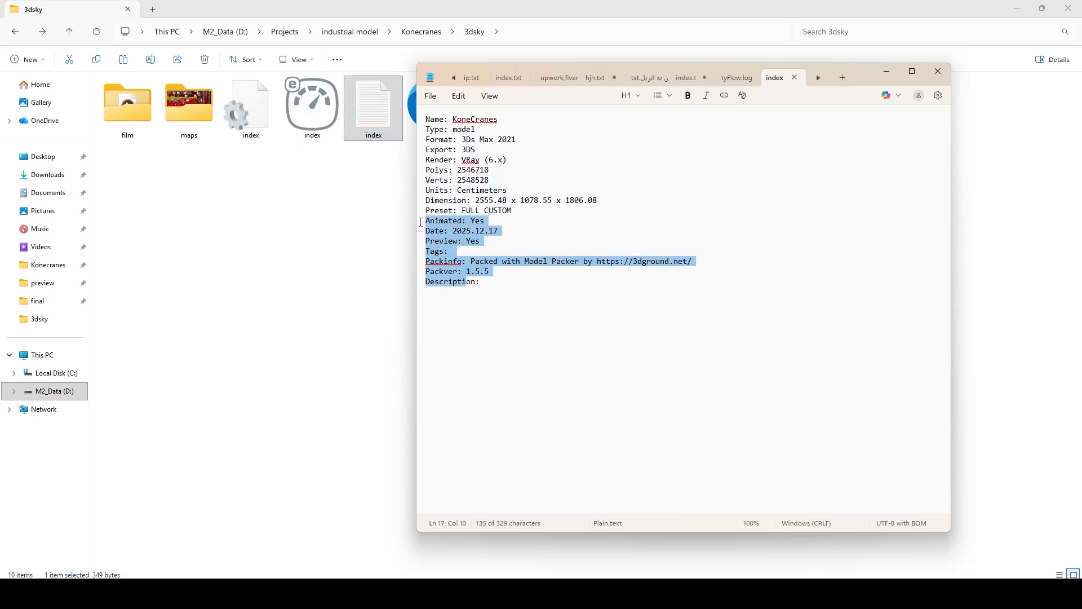
key(BackSpace)
drag(539, 228, 421, 213)
key(BackSpace)
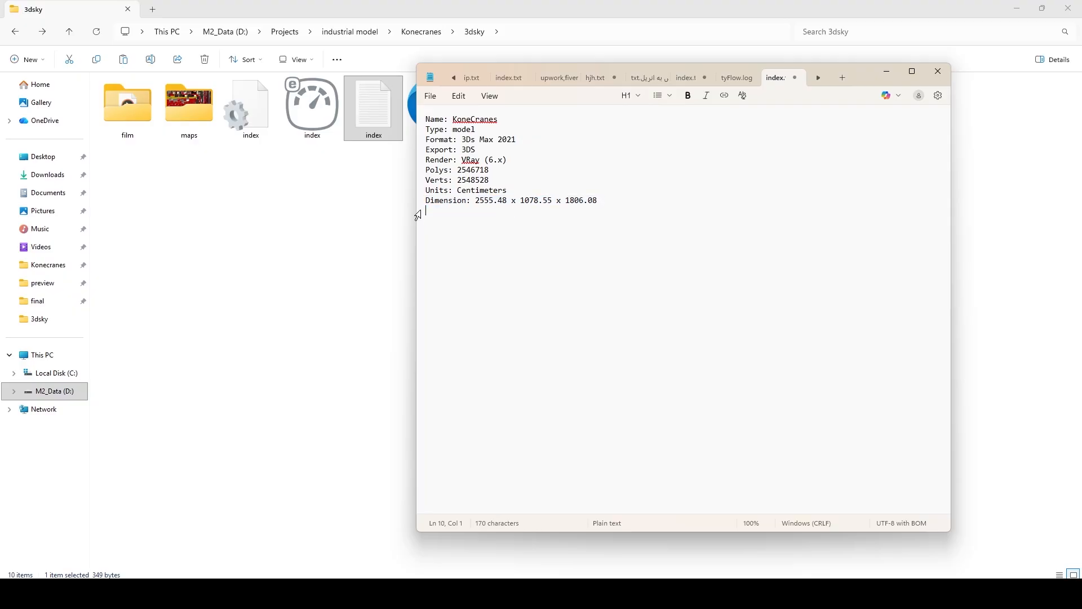
Remove the Type line, set the format to 3Ds Max 2018, add FBX to the export formats and close the text file.
drag(480, 126, 416, 127)
key(BackSpace)
drag(542, 128, 509, 128)
text(1)
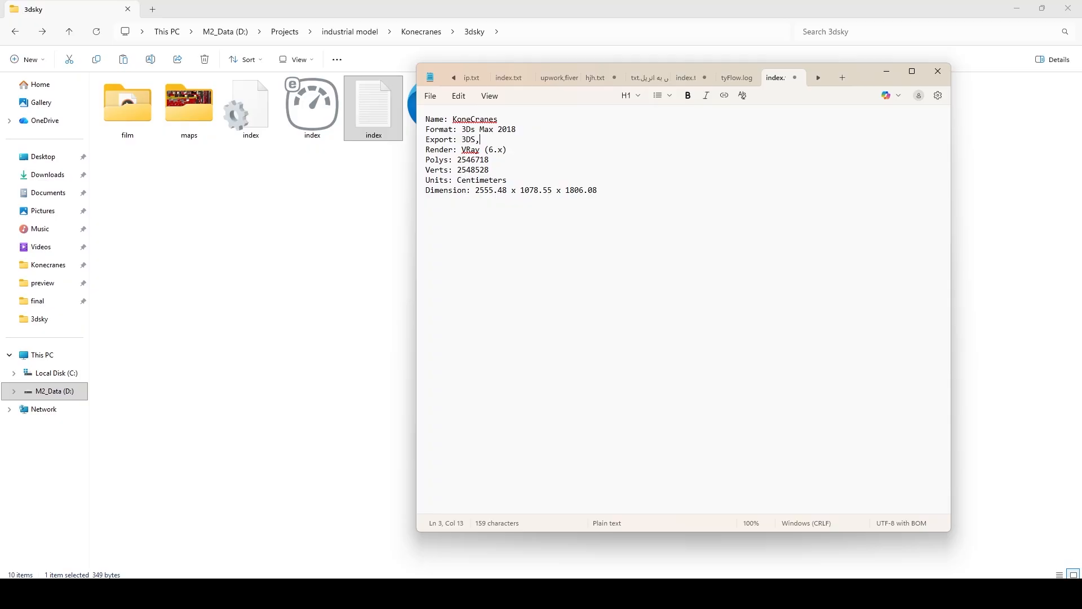
text(BX)
click(938, 71)
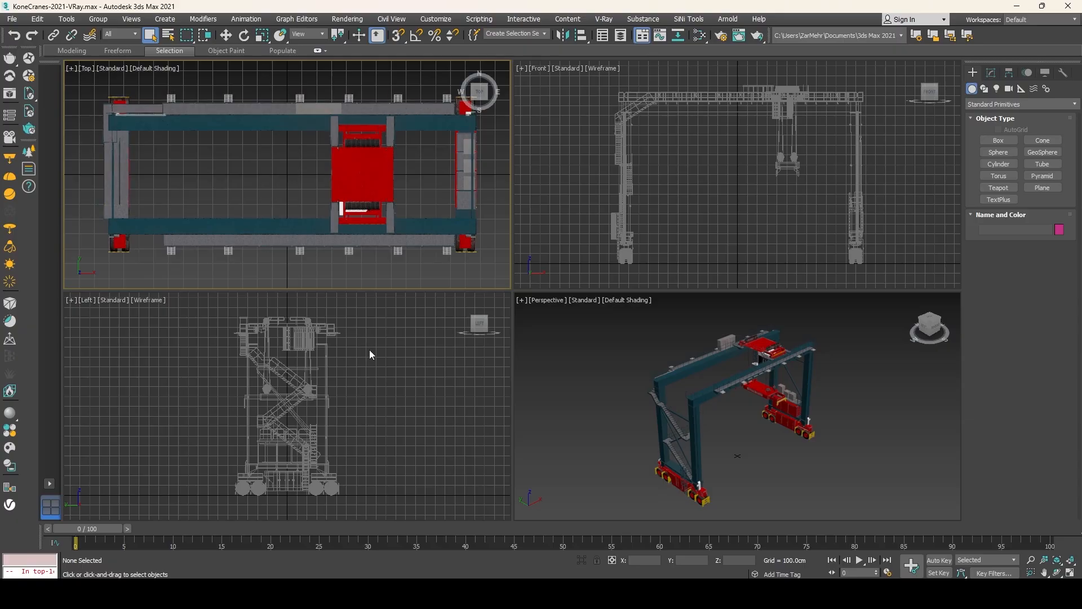
In 3ds Max 2021, switch the Left and Front viewports from wireframe to default shading.
click(370, 354)
key(F3)
click(608, 279)
key(F3)
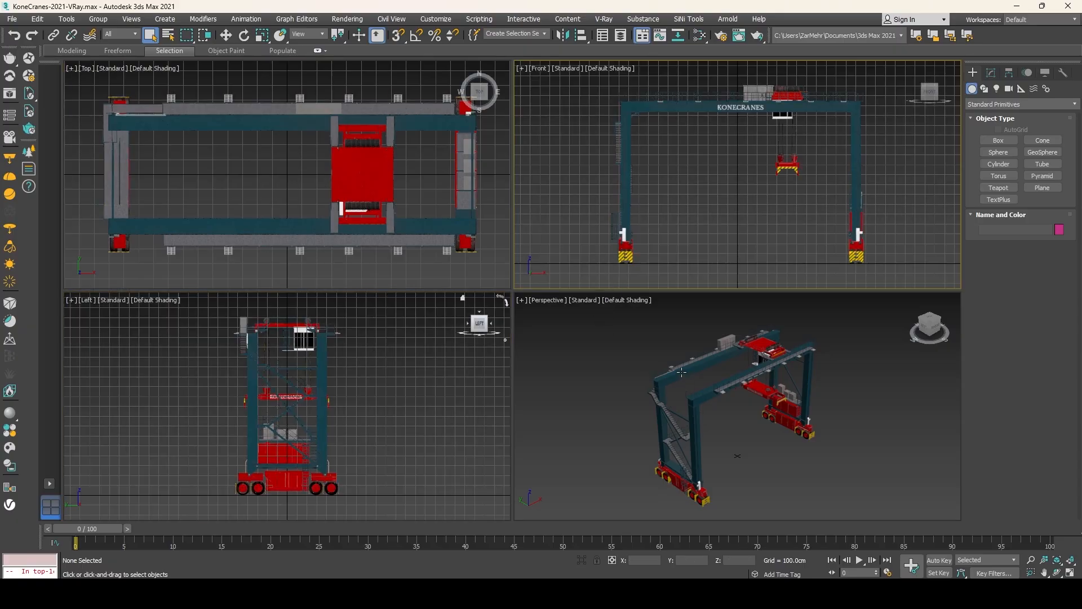
click(596, 373)
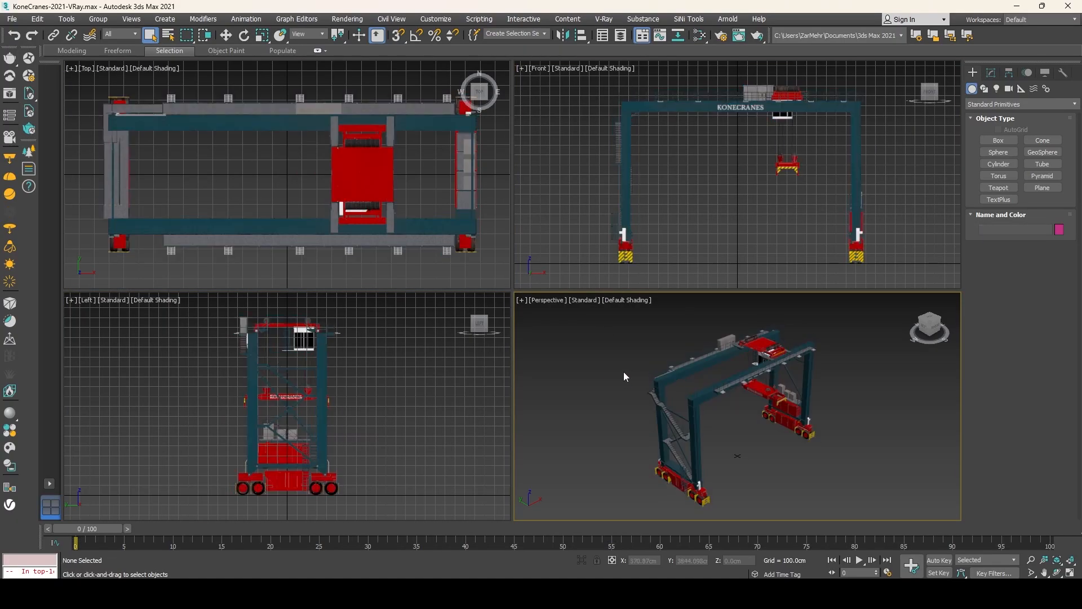
Save the scene as KoneCranes-2018-VRay in 3ds Max 2018 format in the 3dsky folder.
click(12, 18)
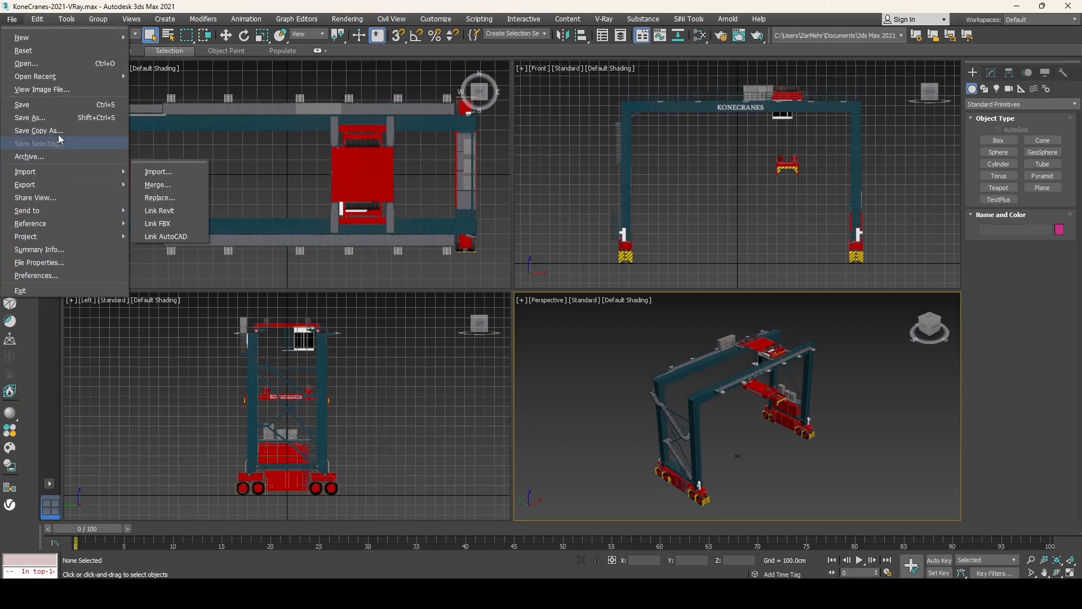
click(34, 118)
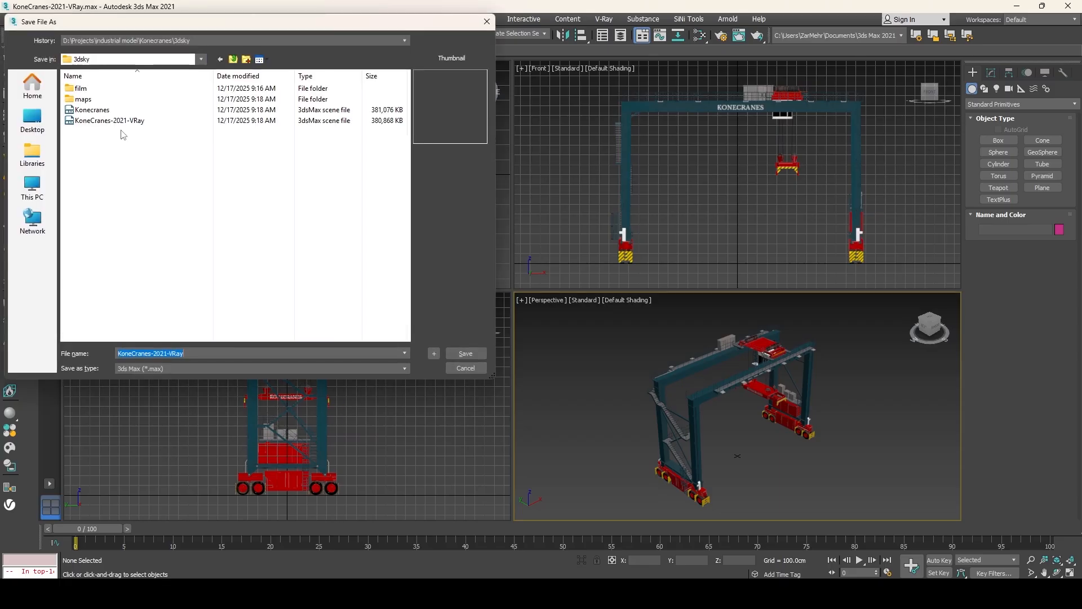
click(167, 353)
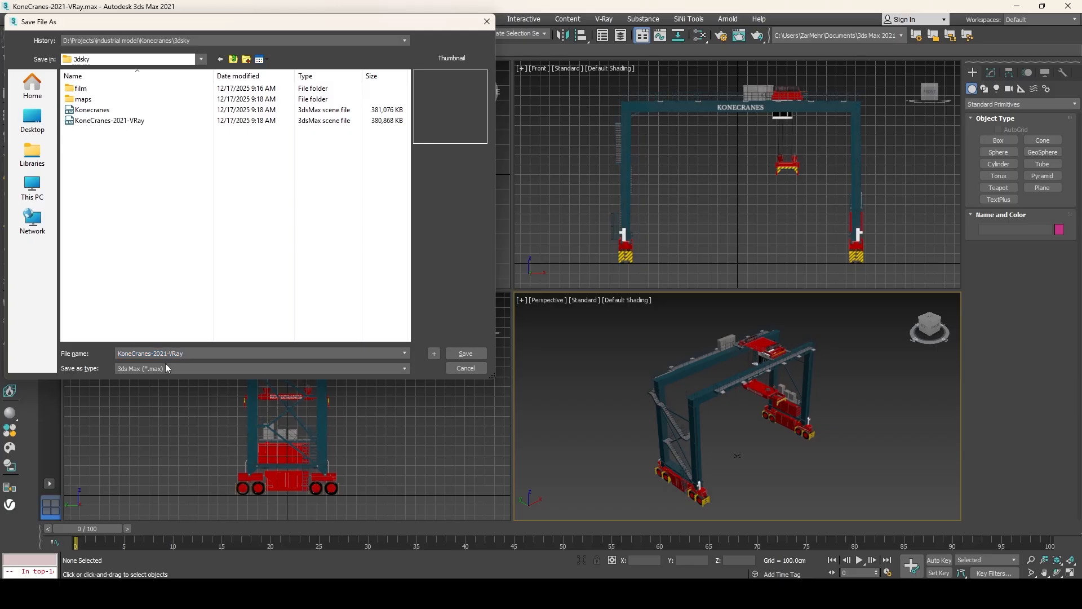
text(18)
click(183, 368)
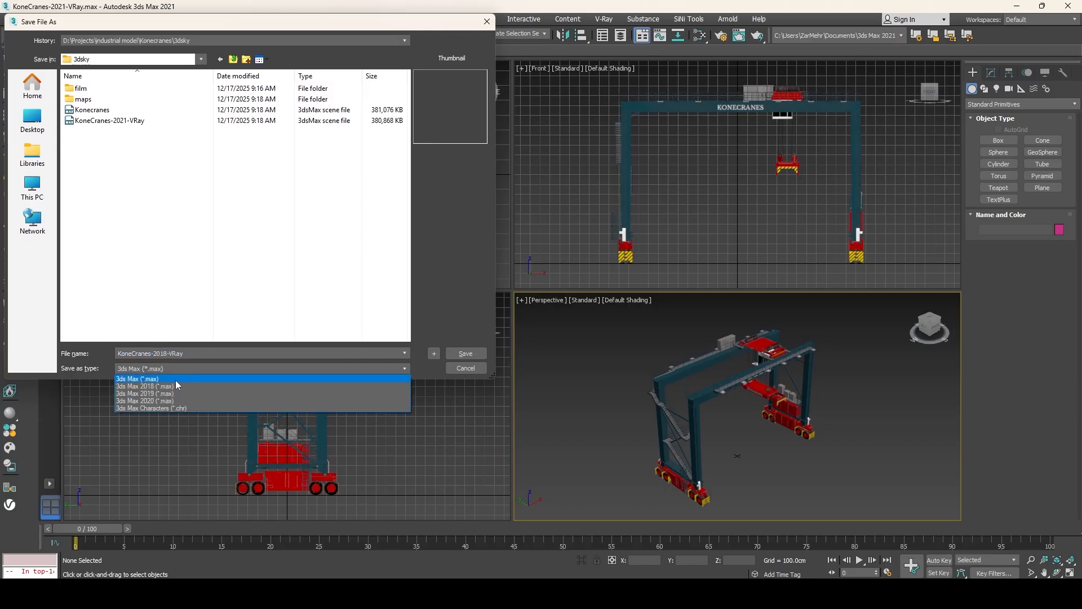
click(146, 386)
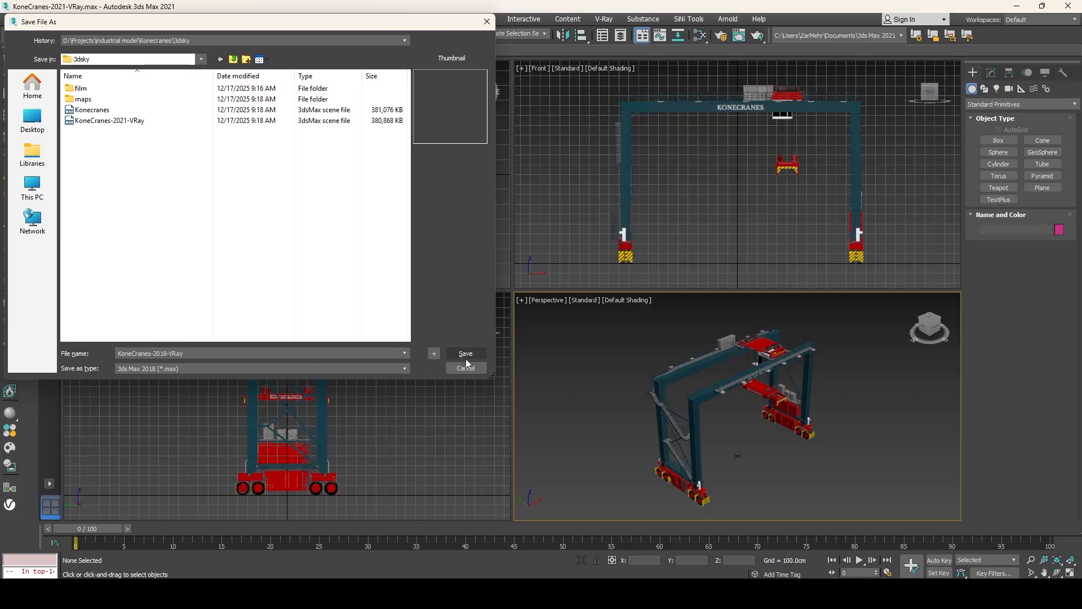
click(466, 354)
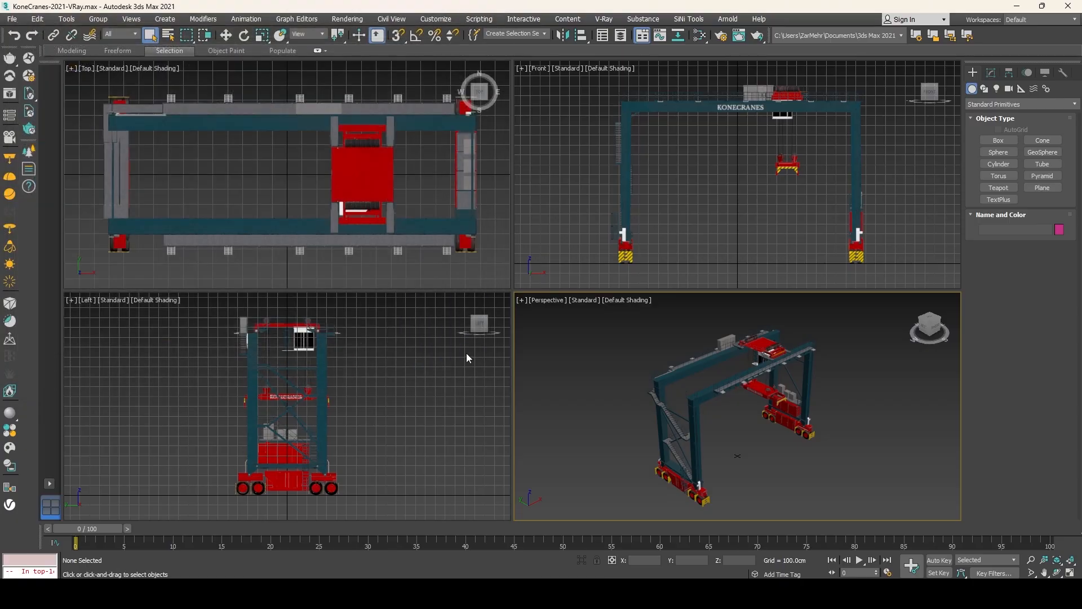
Ungroup the KoneCranes-Group crane model into its separate objects and clear the selection.
click(418, 237)
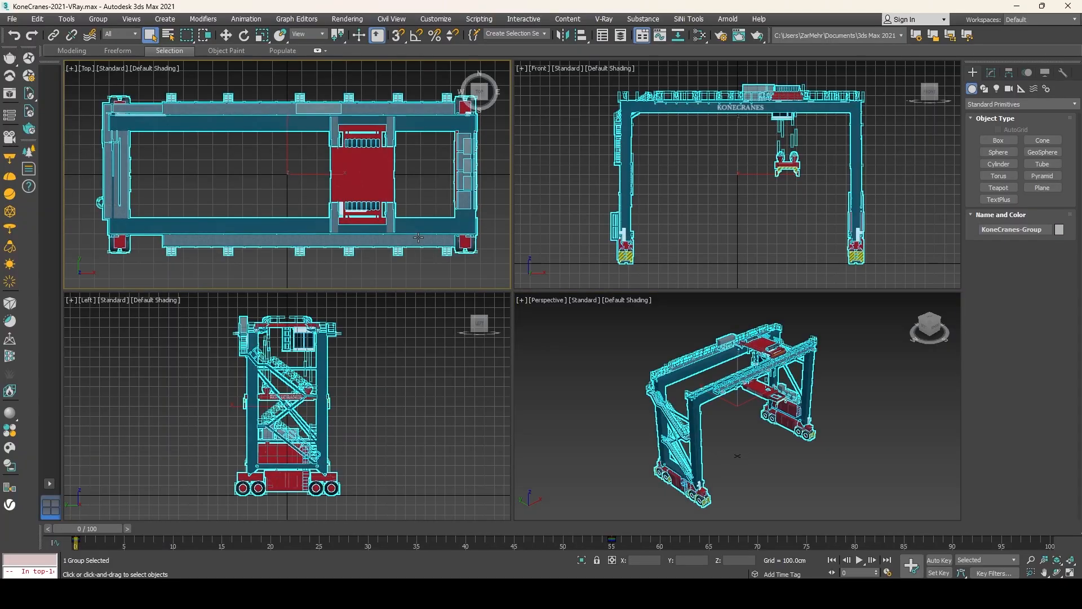
click(98, 19)
click(111, 54)
click(192, 157)
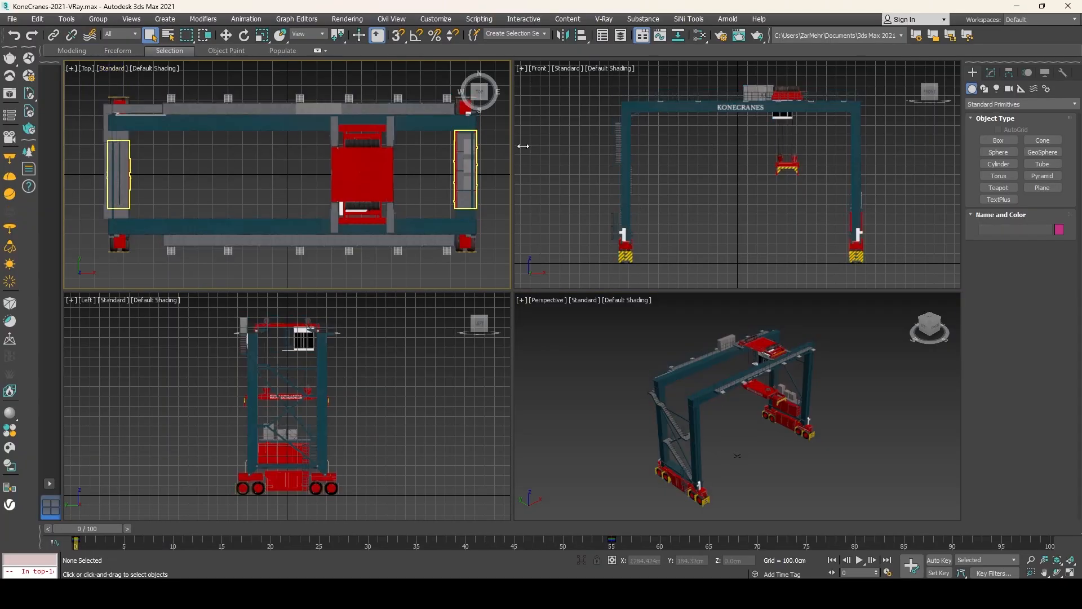
Select all objects, scan the scene with SiNi Forensic, review the problematic, linked and unused items, and close the checker.
key(ctrl+a)
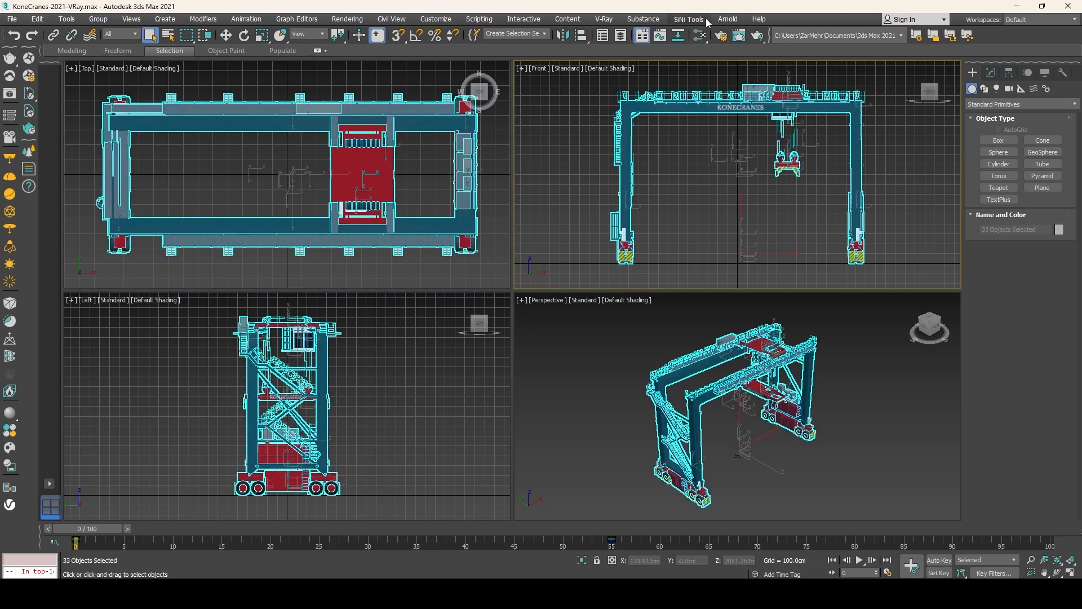
click(688, 19)
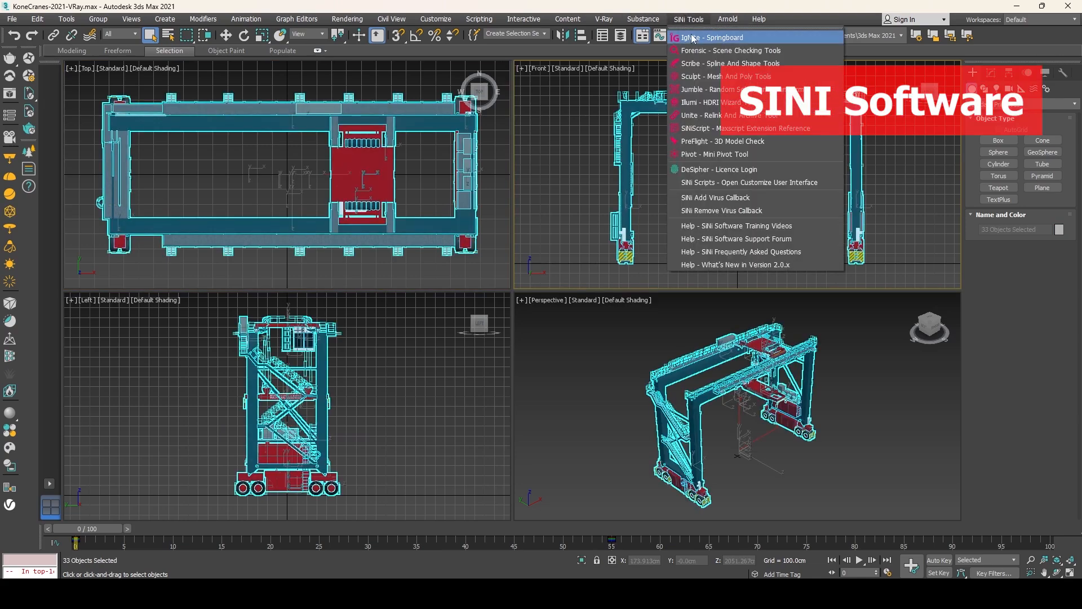
click(699, 50)
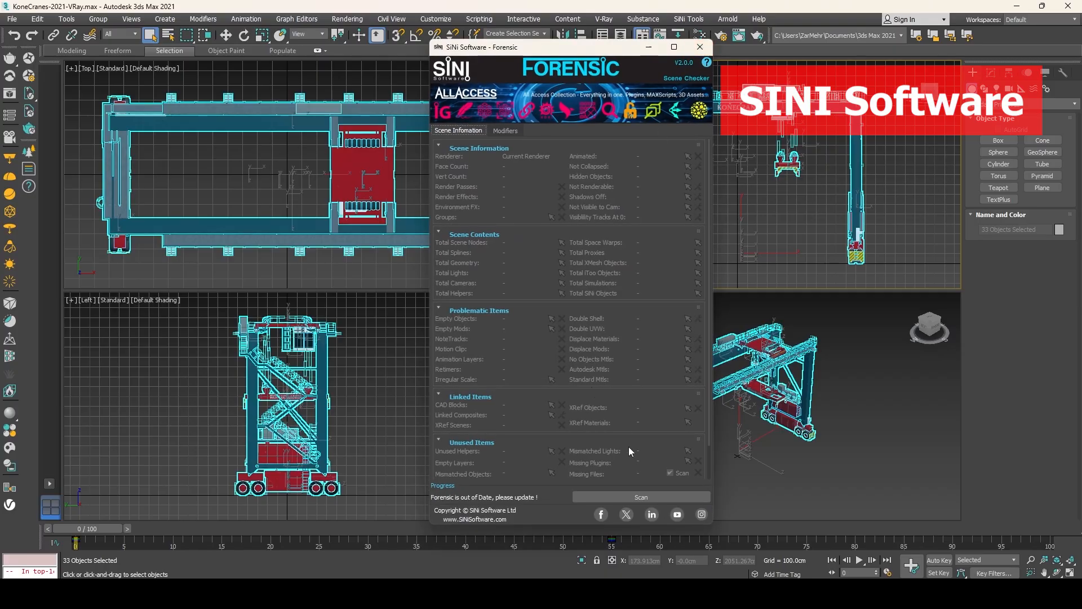
click(642, 494)
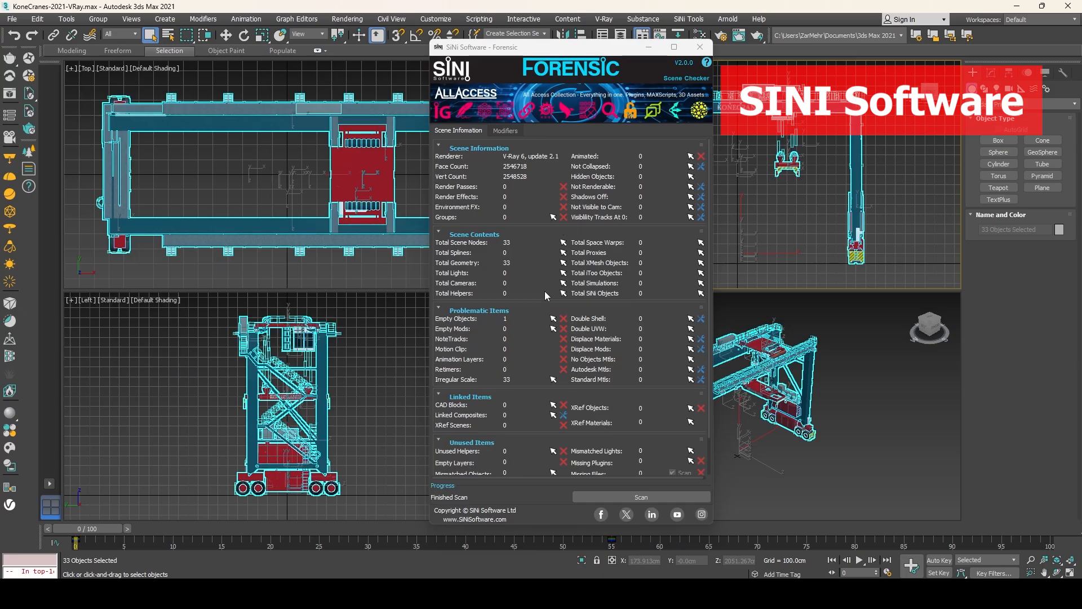
scroll(546, 305, down, 3)
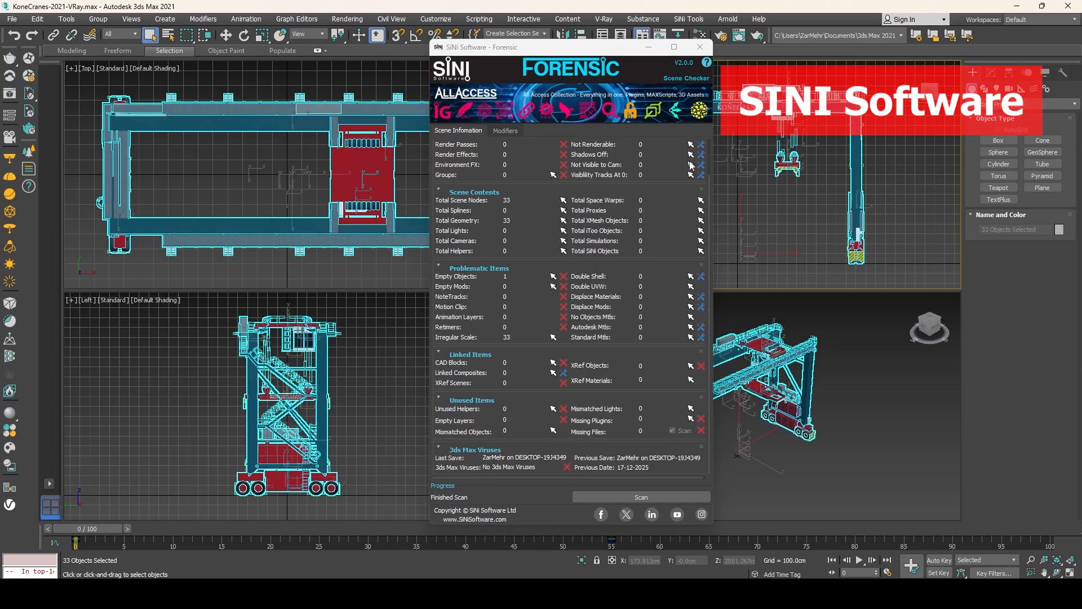
click(700, 47)
Clear the selection and open the export options for the crane scene.
click(450, 138)
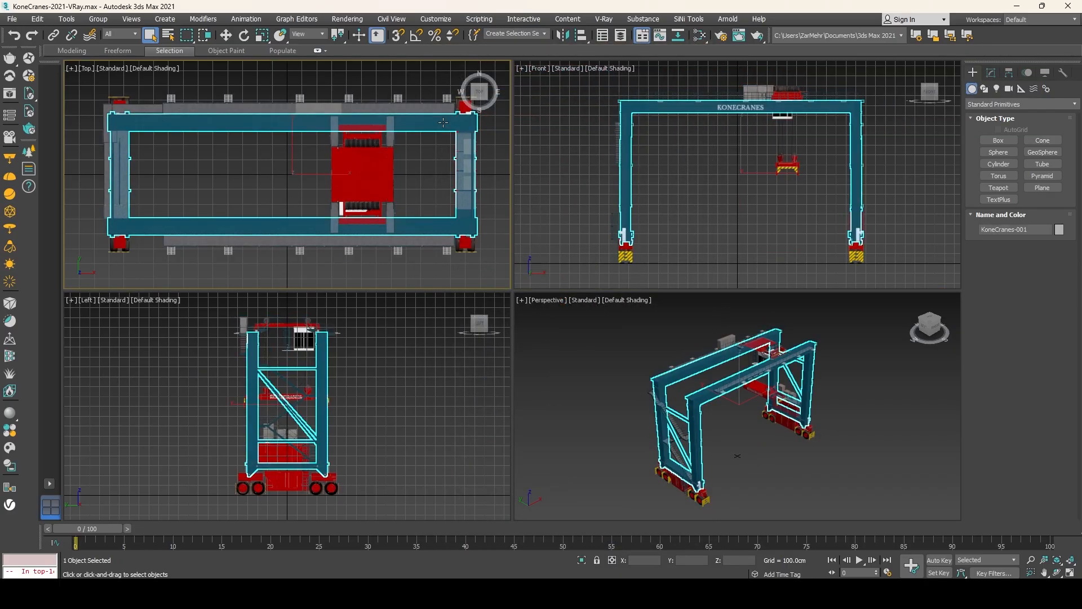
click(12, 19)
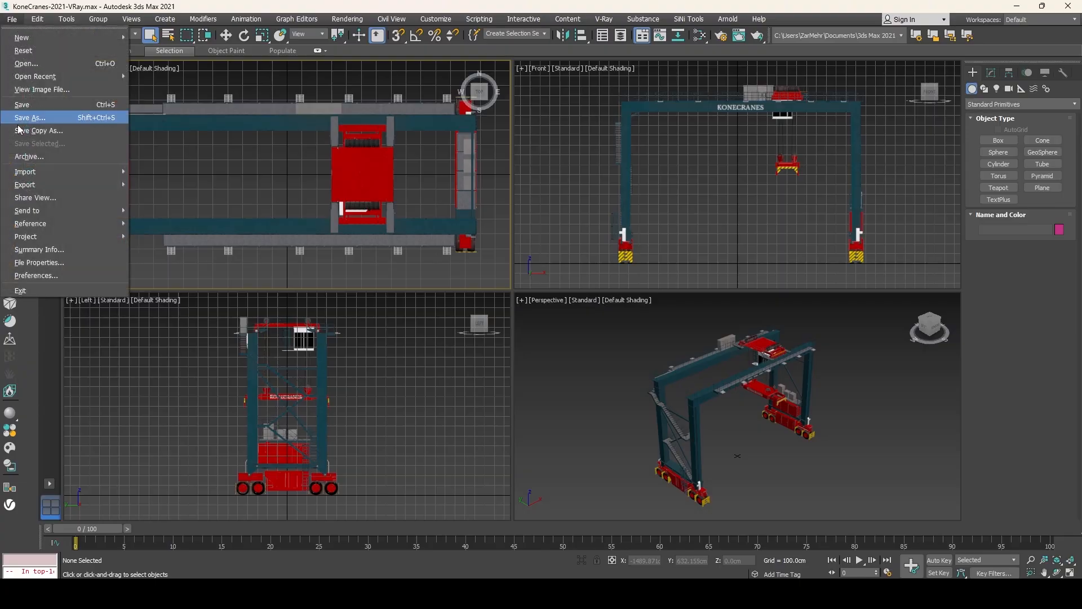
mouse_move(101, 185)
Inspect the Konecranes RAR archive's properties in the 3dsky folder, including size, archive details, security and previous versions.
right_click(310, 112)
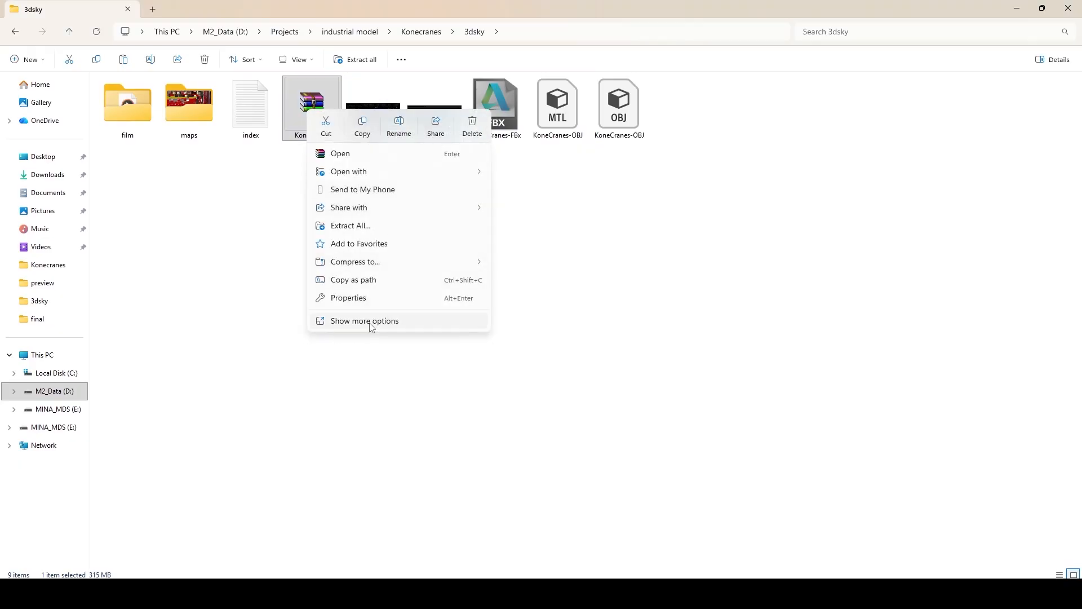
click(363, 321)
click(357, 341)
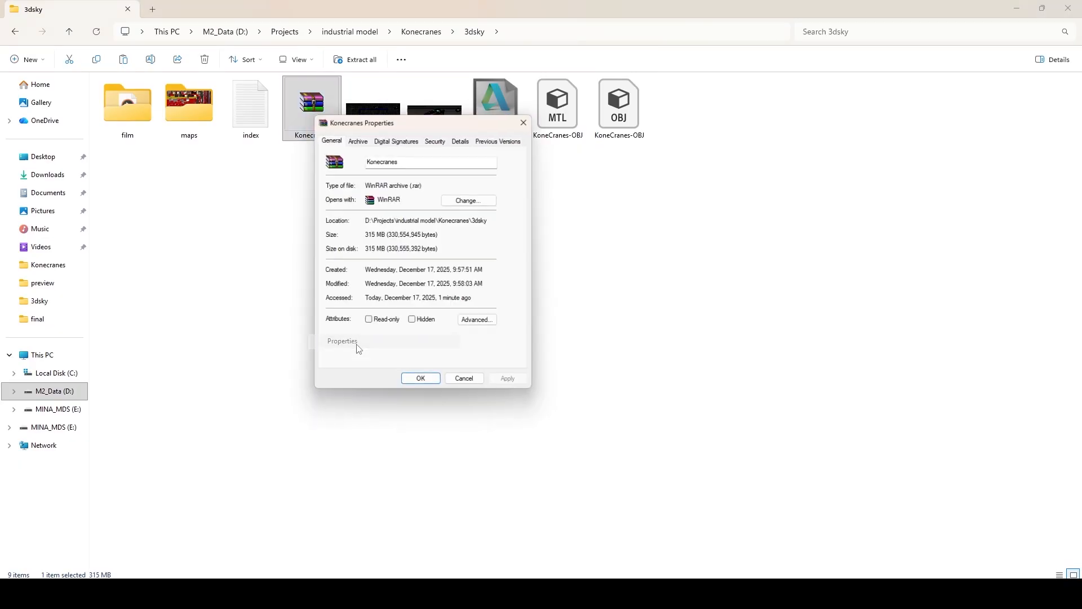
click(357, 137)
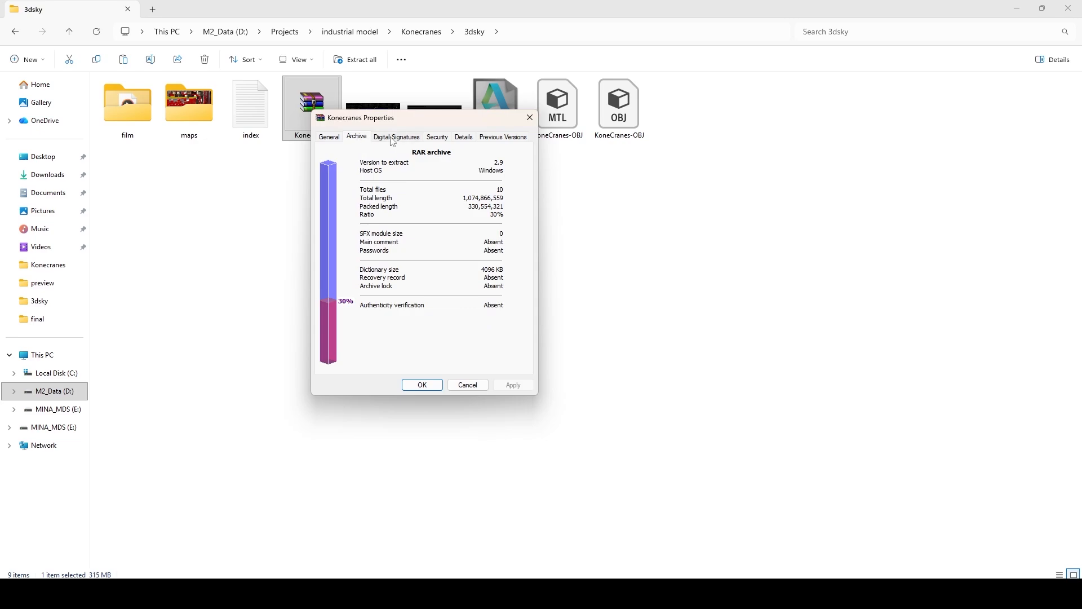
click(434, 139)
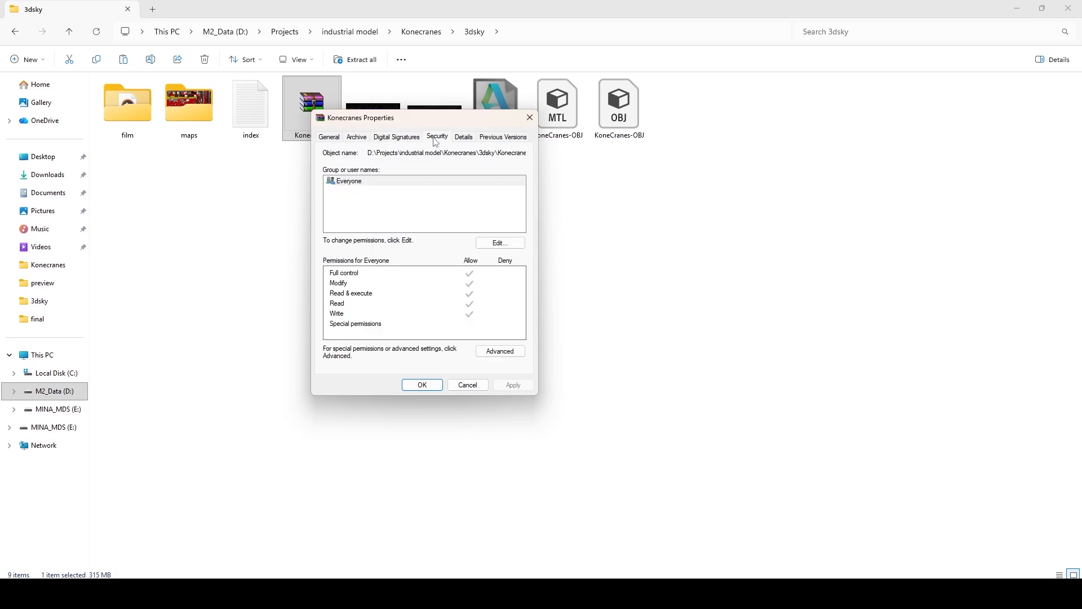
click(356, 140)
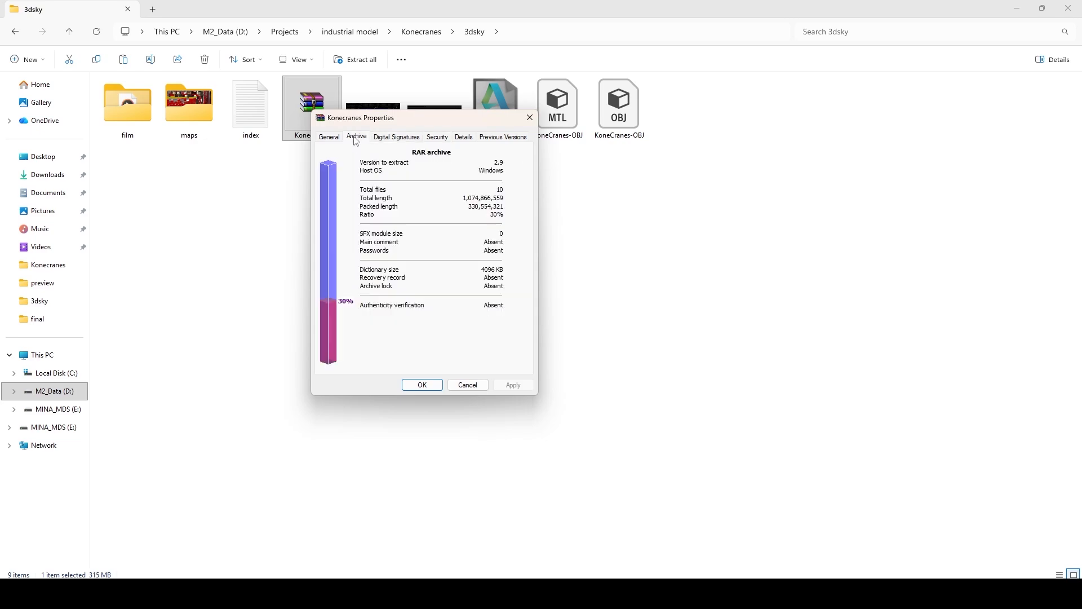
click(387, 141)
click(438, 140)
click(478, 139)
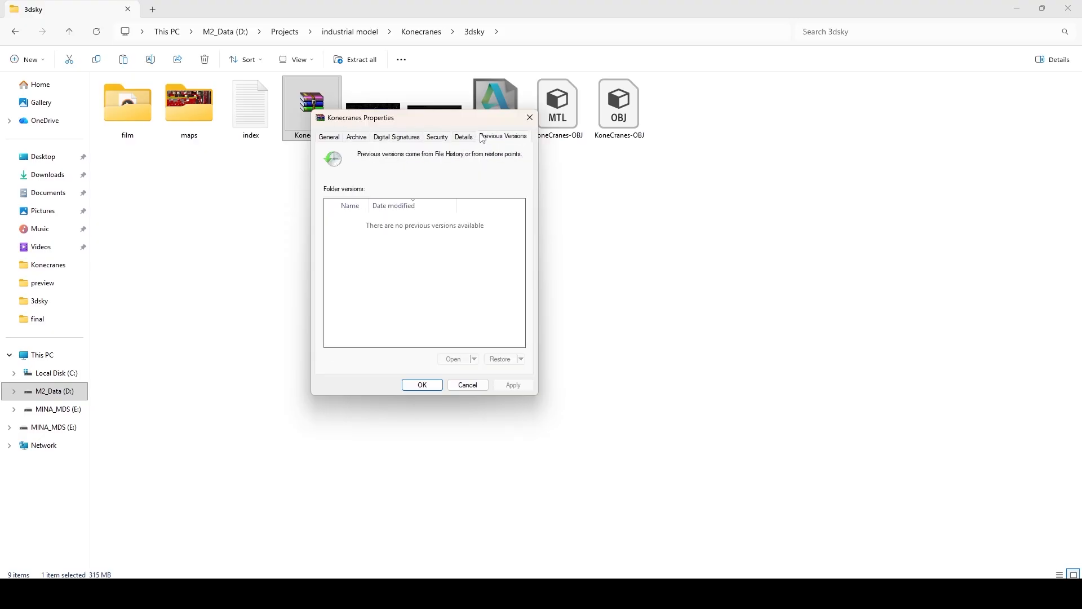
click(529, 117)
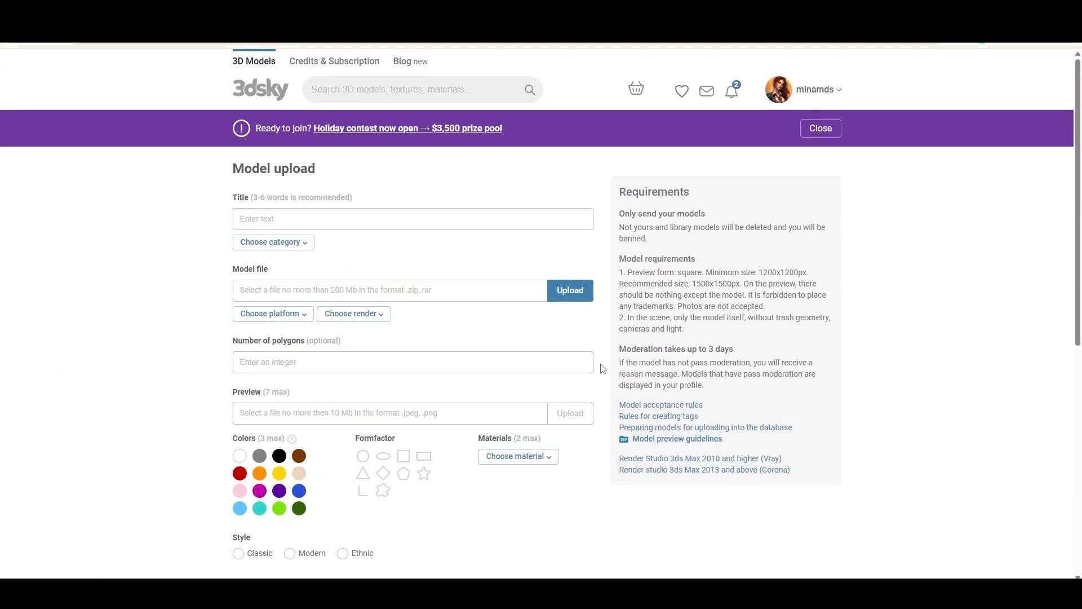
On the 3dsky model upload page, title the model KoneCranes and assign it the Miscellaneous category under Other Models.
click(345, 218)
text(KoneCranes)
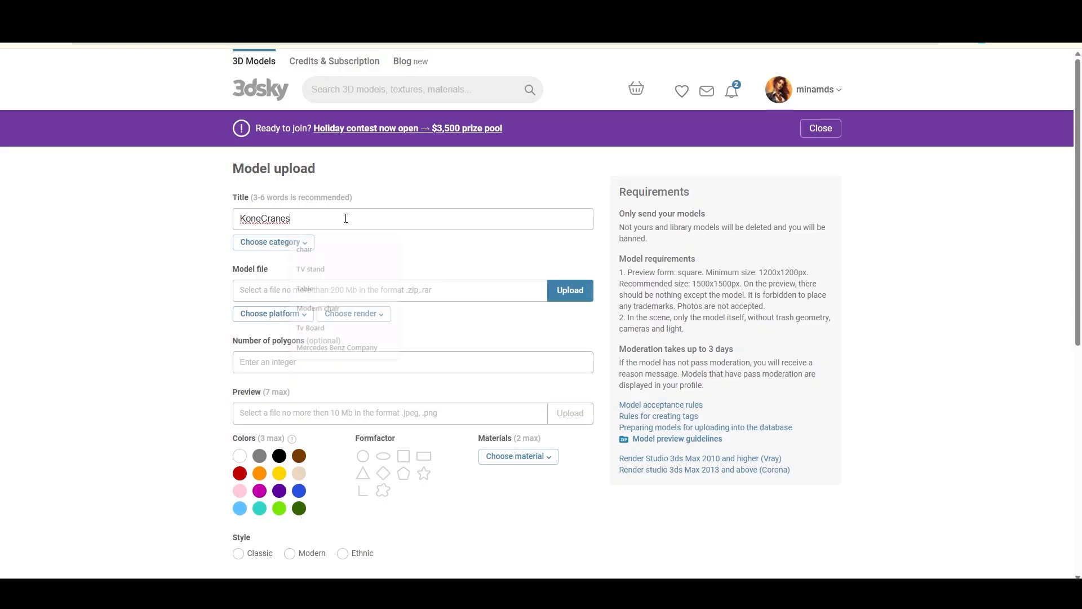
click(271, 246)
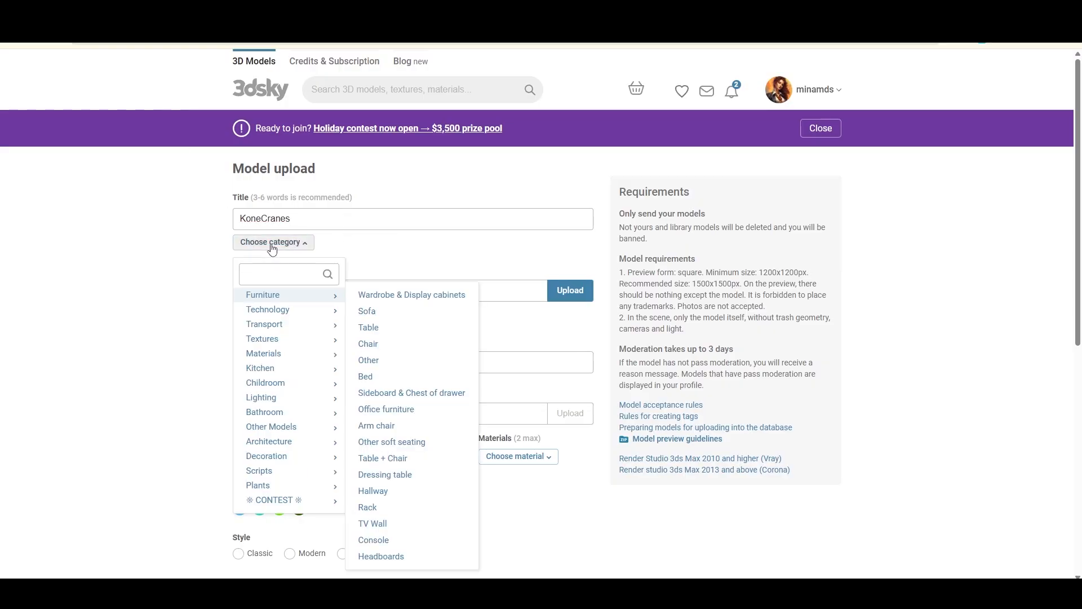
mouse_move(285, 427)
click(395, 444)
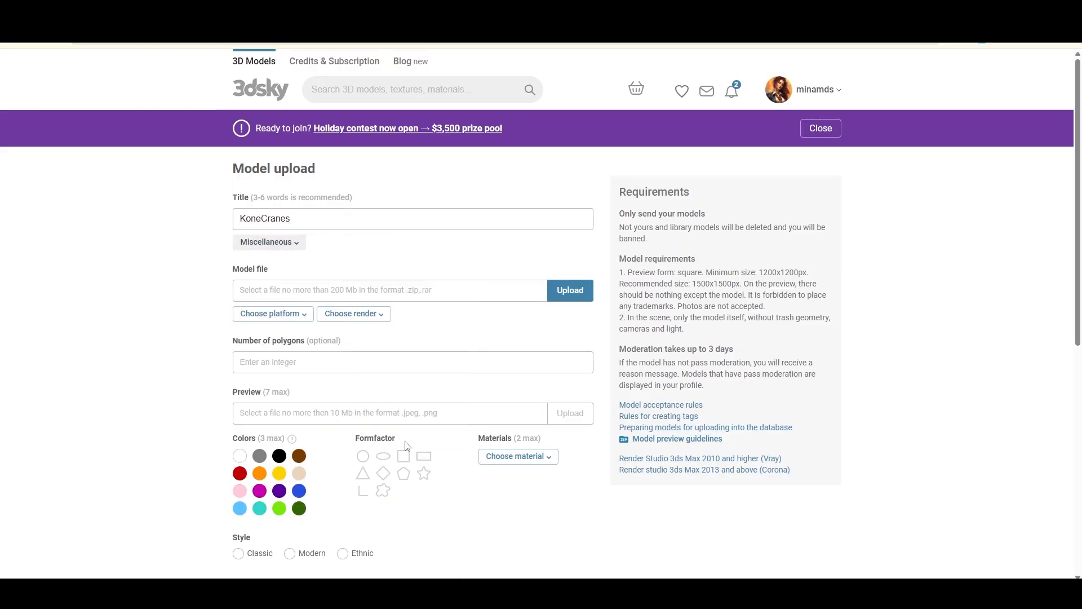
Upload the KoneCranes RAR archive from the 3dsky folder as the model file.
click(570, 290)
click(133, 153)
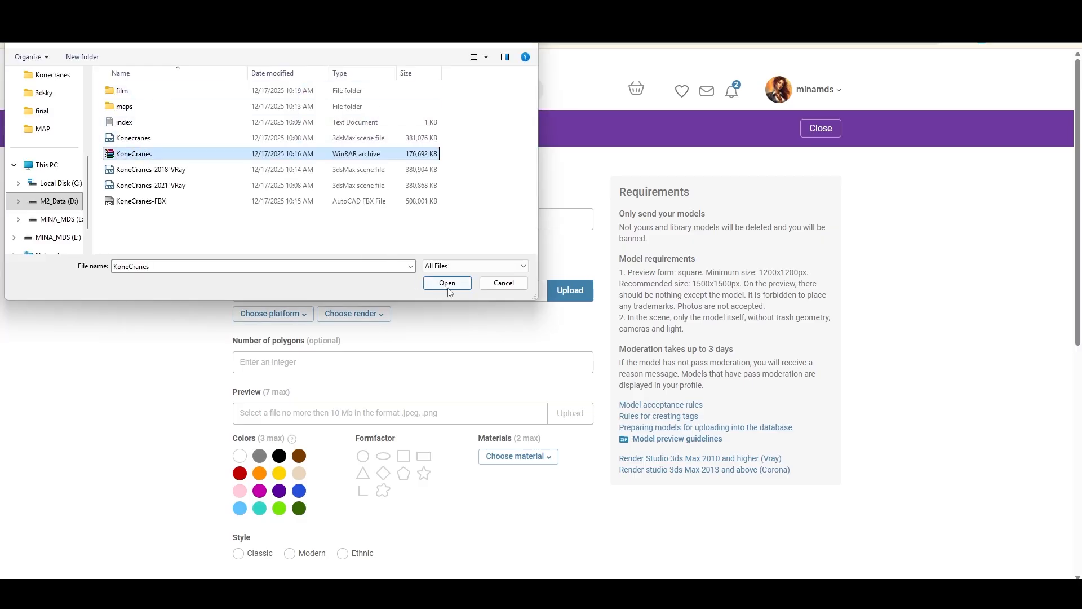
click(449, 287)
scroll(356, 260, down, 2)
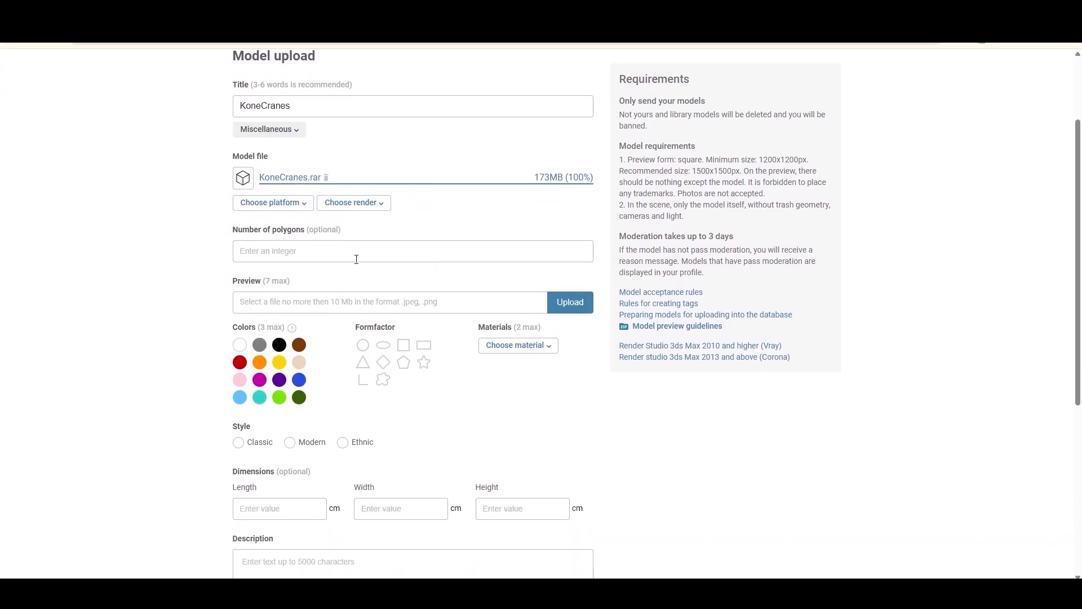
Set the model's platform to 3dsMax 2018 + fbx and enter the polygon count 2546718 from the index text file.
click(293, 204)
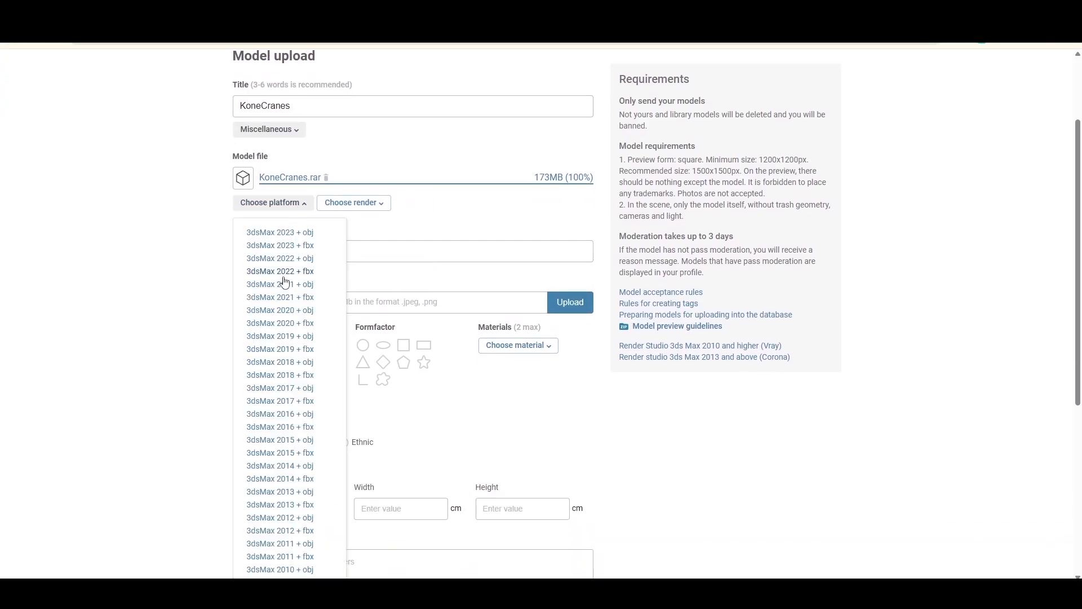
click(282, 375)
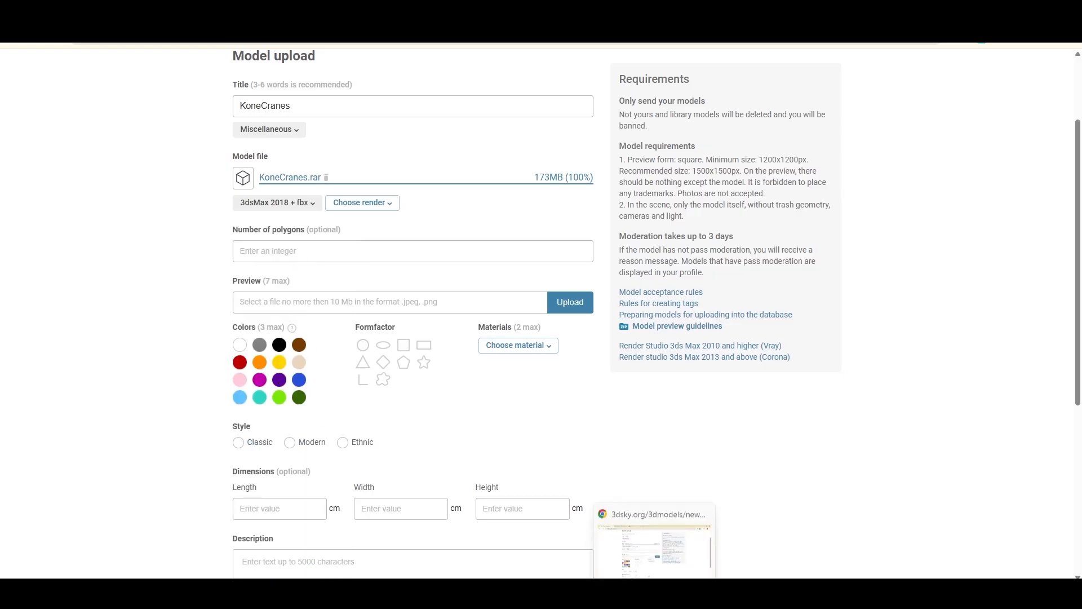
click(627, 591)
double_click(196, 121)
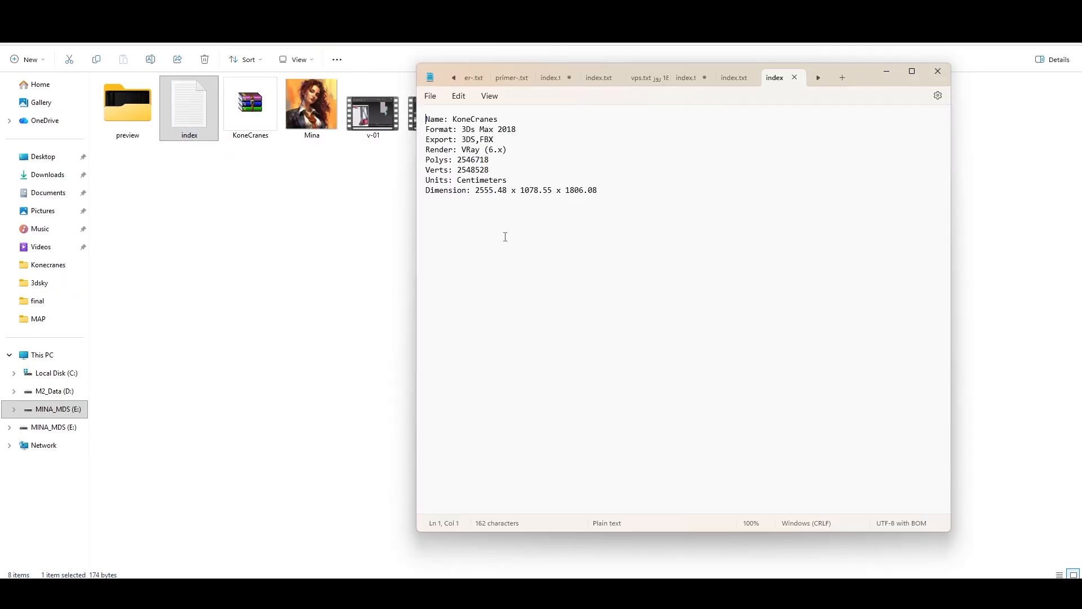
drag(492, 160, 460, 160)
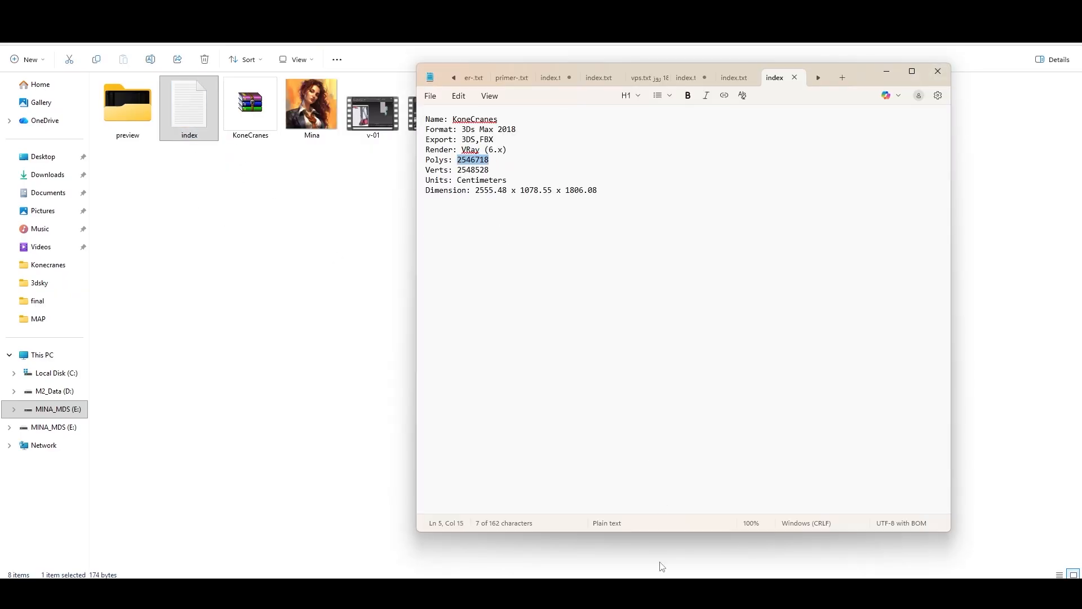
key(alt+Tab)
click(291, 249)
text(2546718)
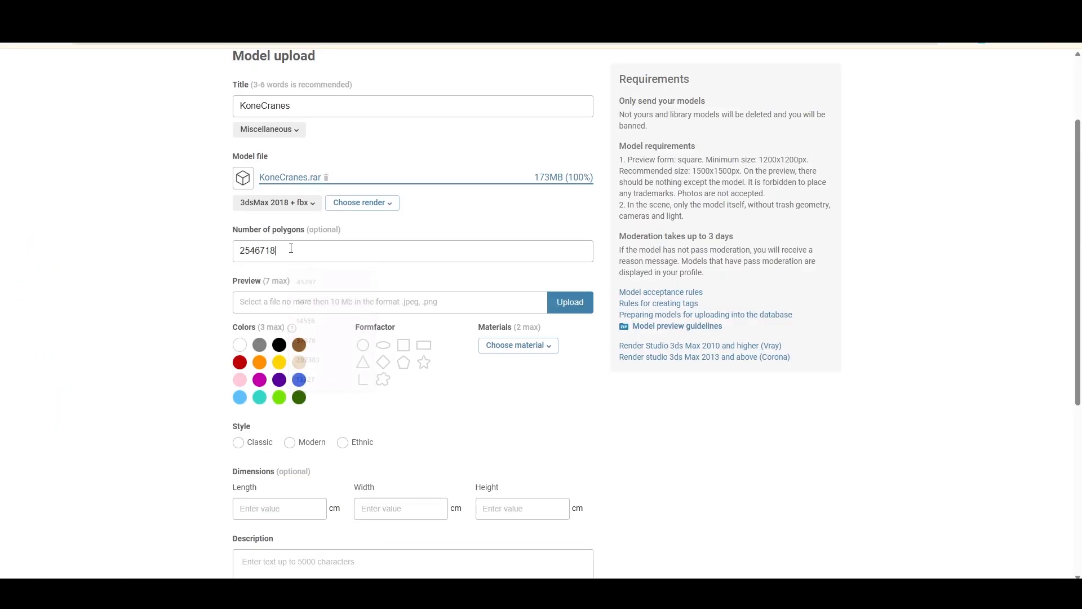
Upload images 01, 02 and 03 as the first three previews, with 01 as the main preview.
click(571, 304)
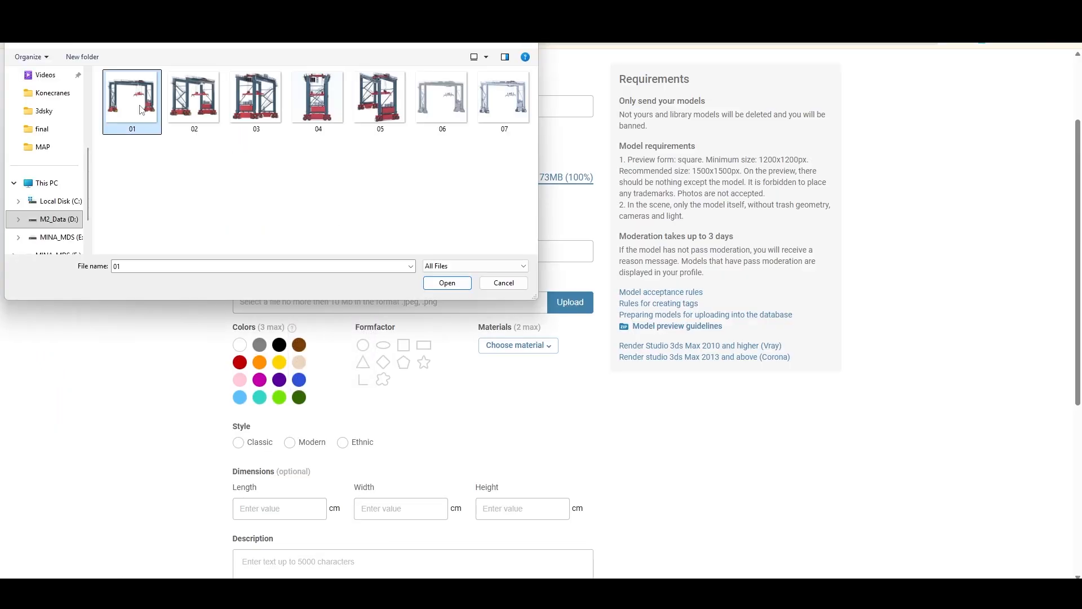
click(429, 279)
click(567, 418)
click(206, 106)
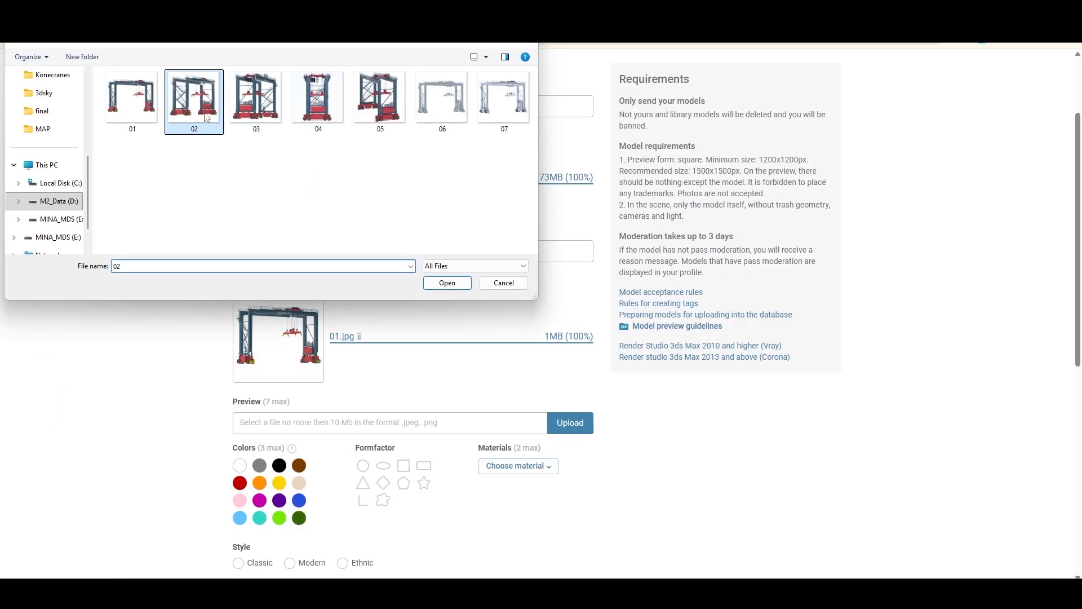
click(447, 282)
scroll(493, 306, down, 2)
click(570, 429)
click(255, 98)
click(443, 280)
Add images 04 and 05 as the fourth and fifth previews.
scroll(496, 316, down, 1)
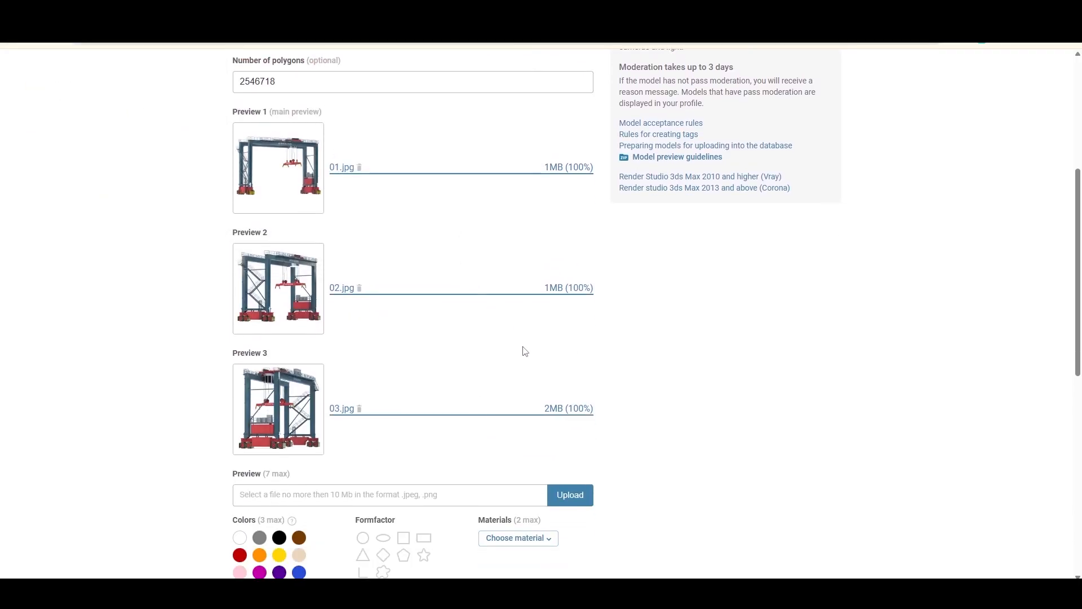
click(570, 494)
click(338, 129)
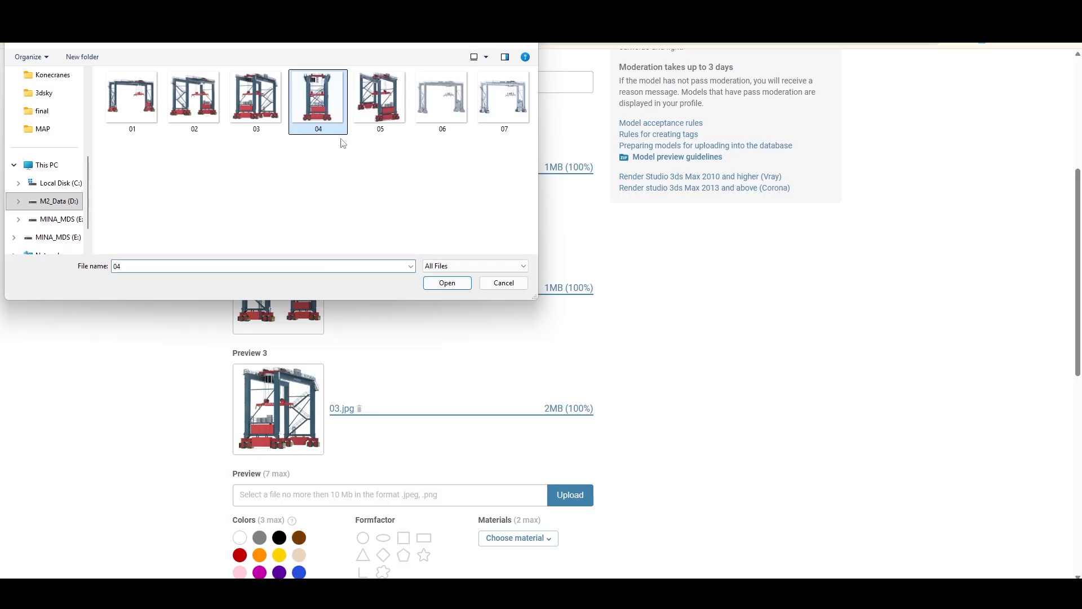
click(446, 283)
scroll(488, 266, down, 5)
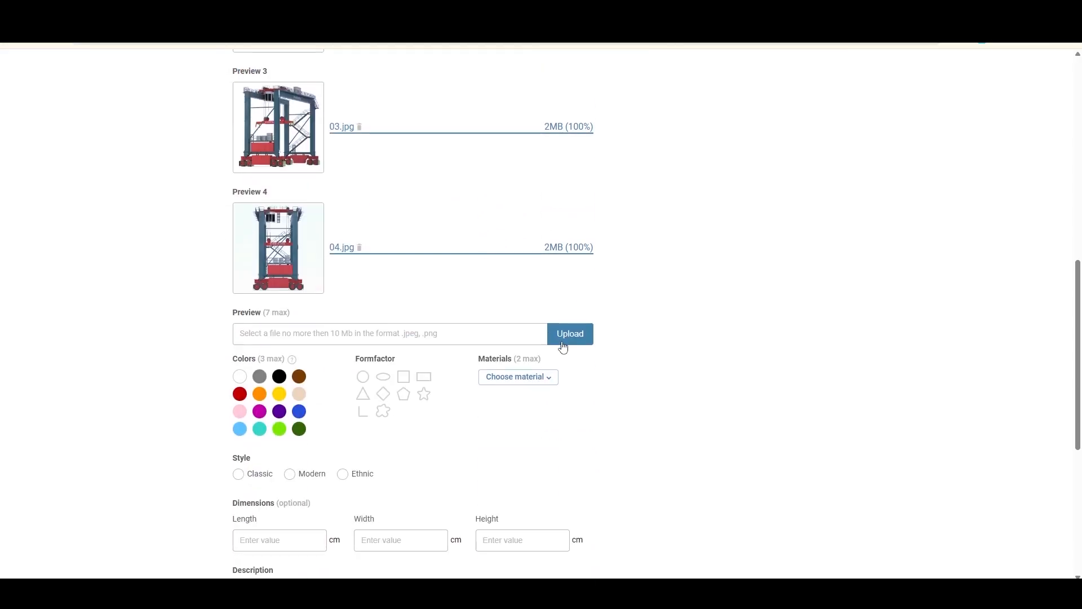
click(563, 341)
click(374, 100)
click(438, 276)
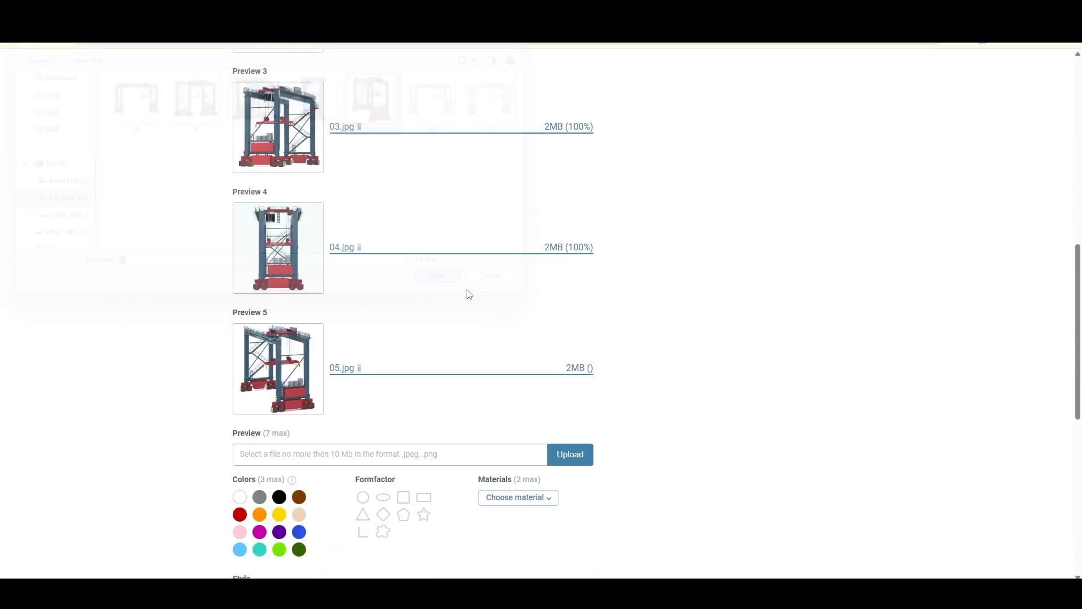
Add image 07 as the sixth preview and image 06 as the seventh.
scroll(575, 362, down, 4)
click(572, 232)
click(467, 117)
click(503, 100)
click(448, 282)
click(568, 339)
click(440, 105)
click(445, 282)
Tag the model with red and black colors, a rectangular formfactor, Metal material and Modern style.
scroll(435, 319, down, 2)
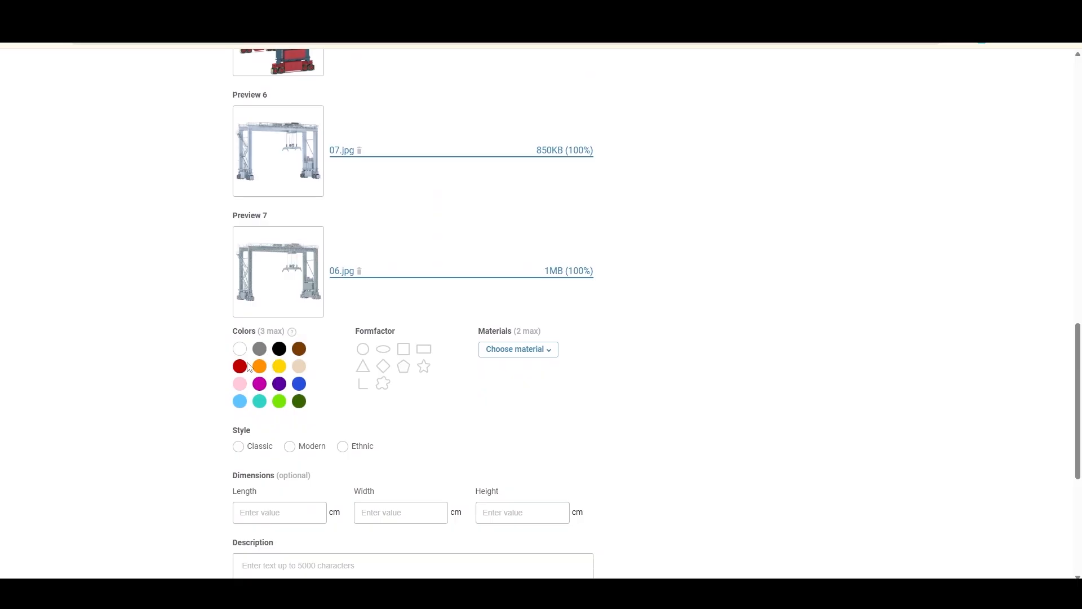
click(241, 367)
click(281, 351)
click(424, 350)
click(491, 354)
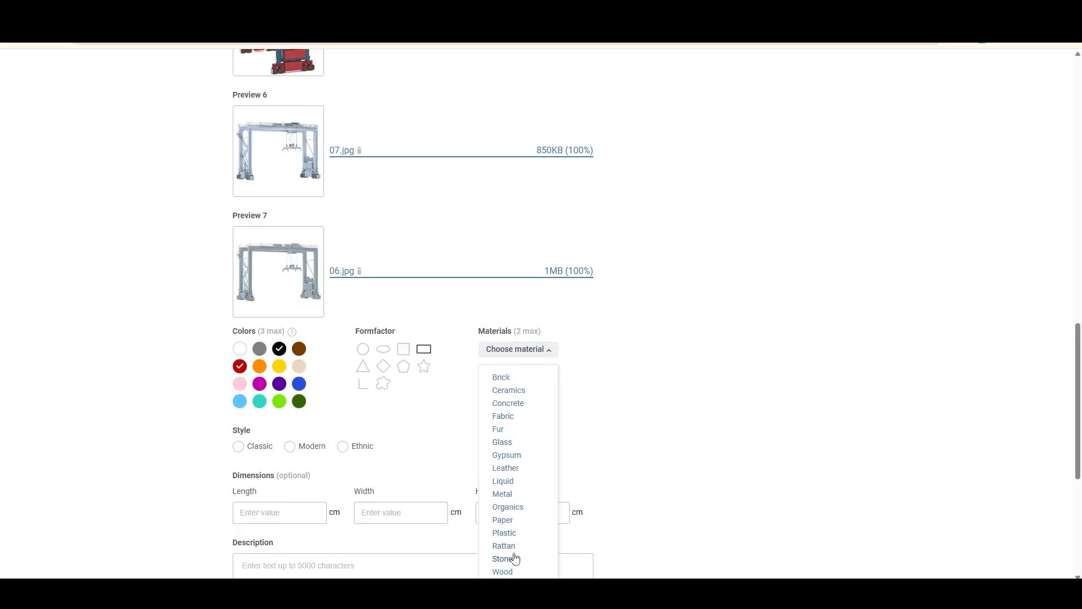
scroll(516, 549, down, 1)
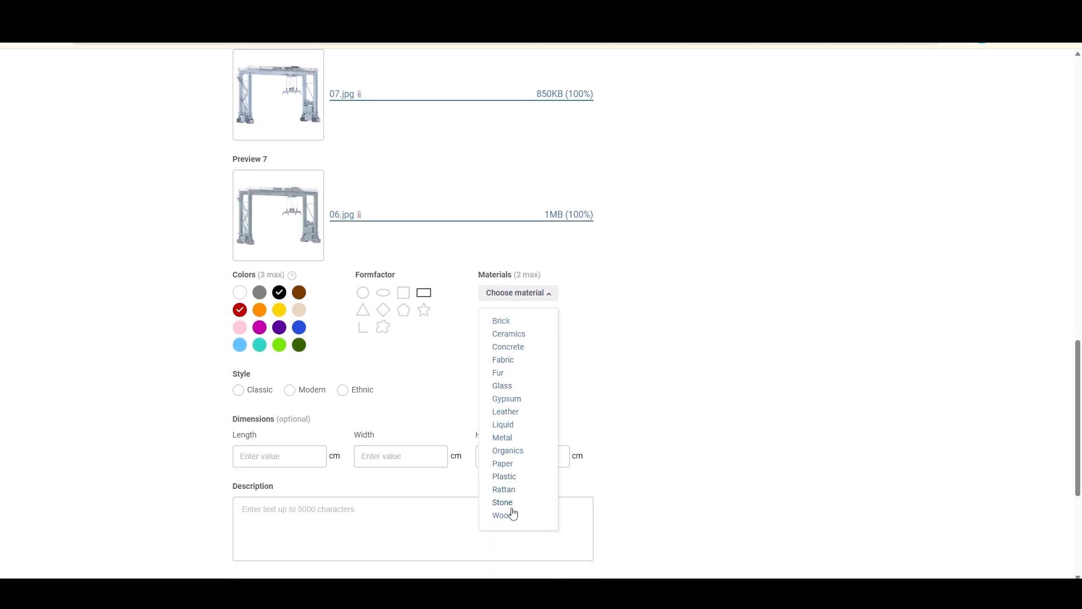
click(508, 439)
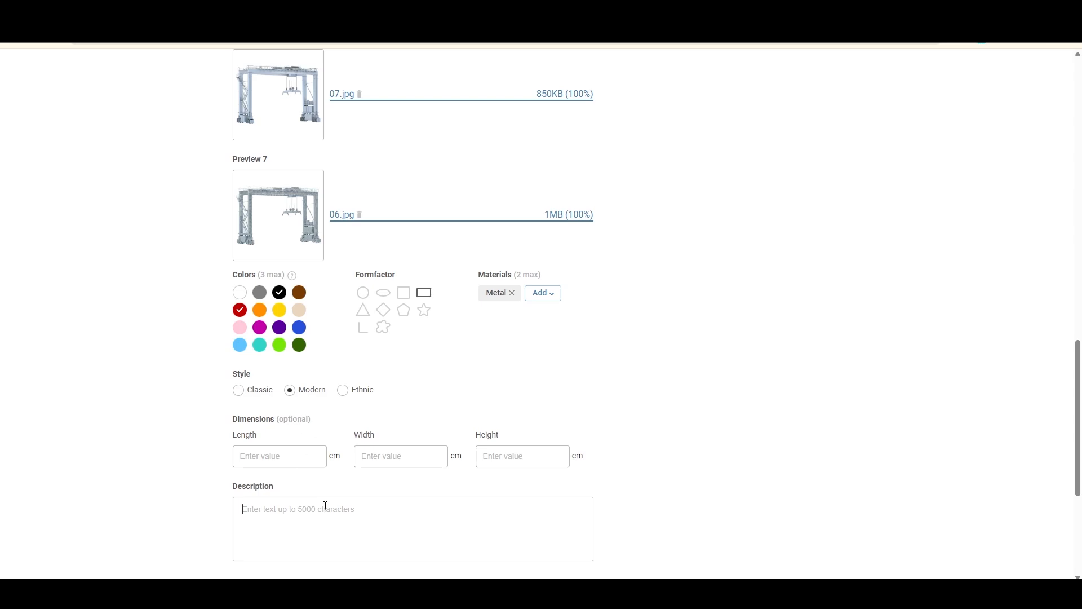
Fill the description with the full contents of the index text file, followed by the note for V-Ray versions lower than 3.1.
key(alt+Tab)
click(514, 234)
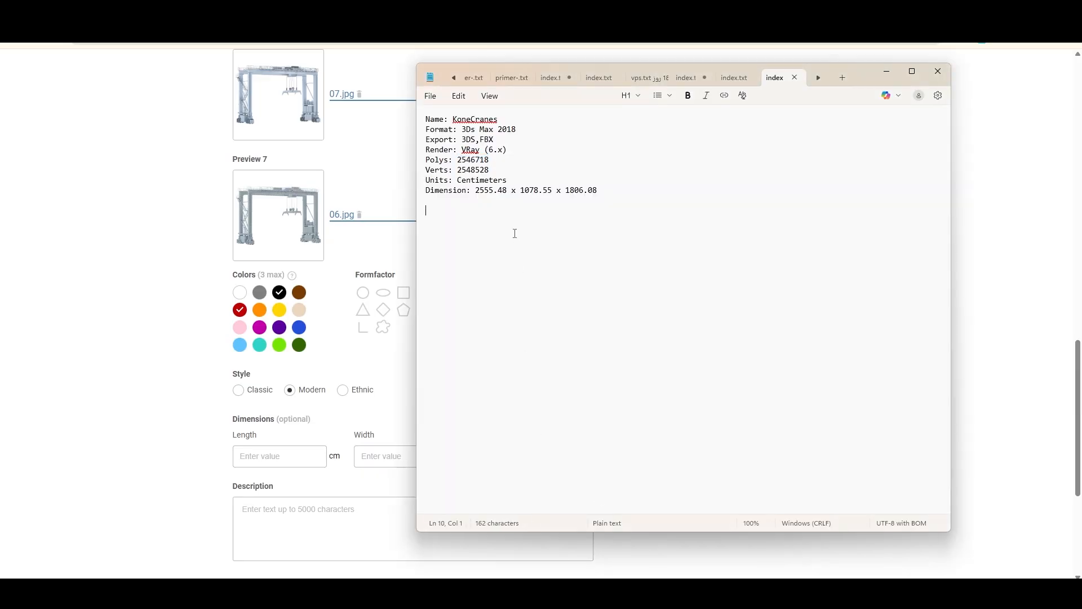
key(ctrl+a)
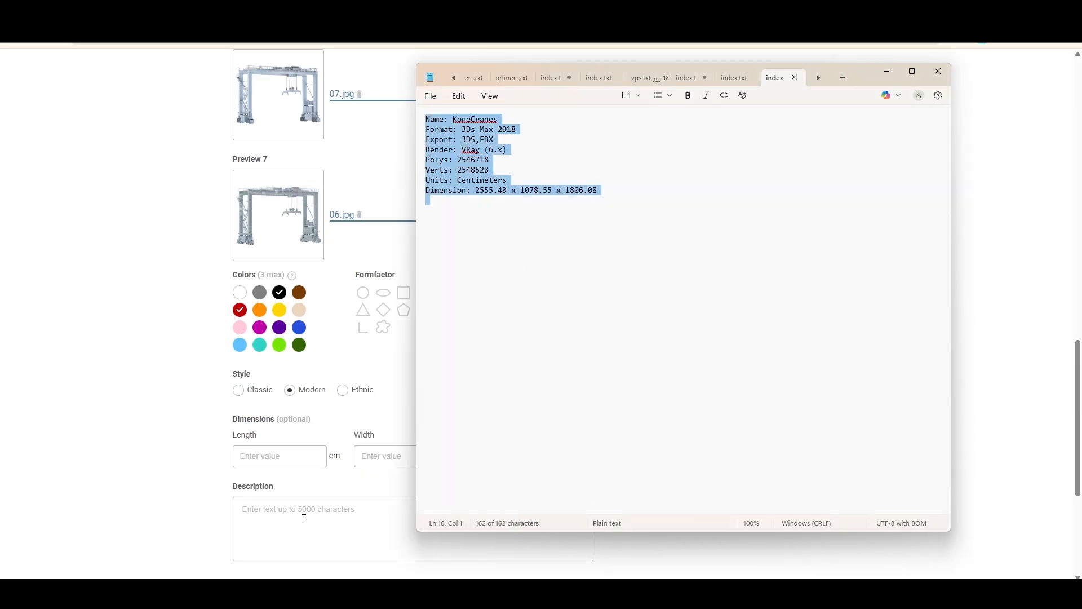
key(ctrl+c)
key(alt+Tab)
click(304, 518)
key(ctrl+v)
scroll(403, 440, down, 3)
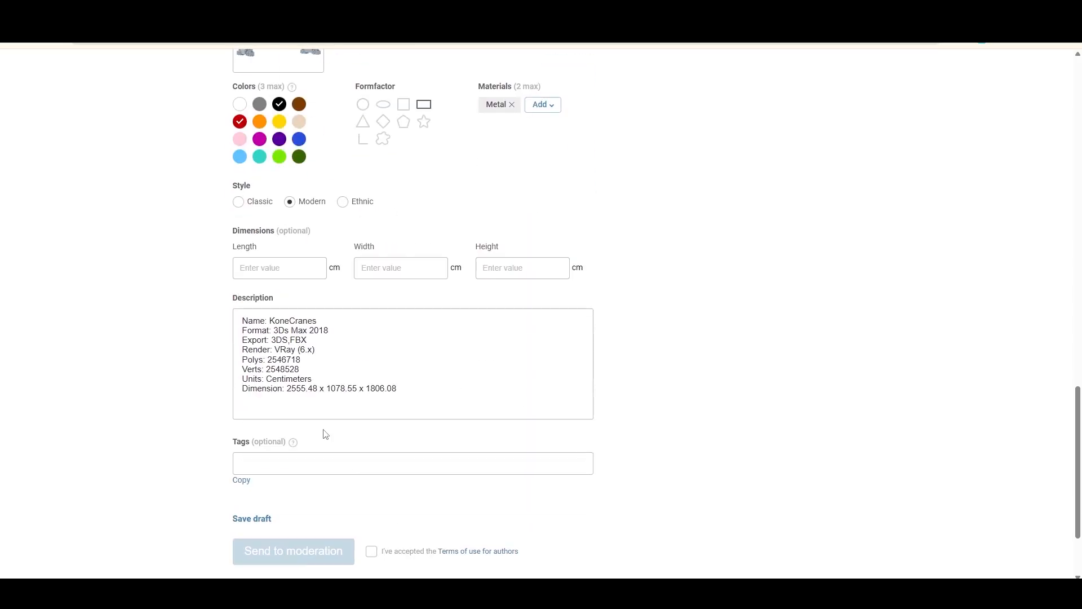
key(ctrl+v)
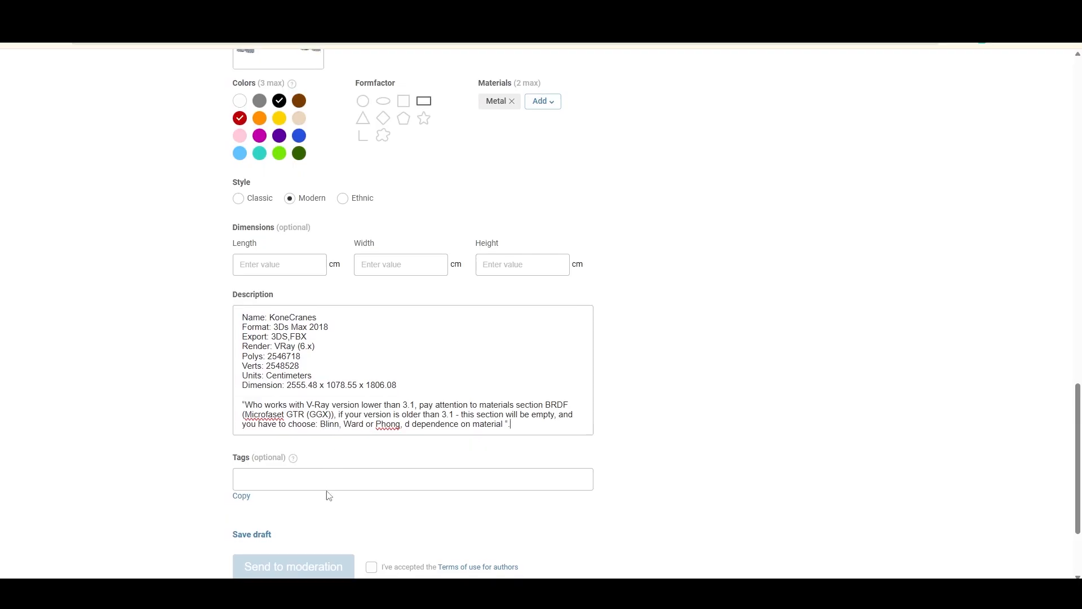
Accept the Terms of use for authors and try to send the model to moderation.
scroll(326, 493, down, 2)
click(371, 458)
click(317, 461)
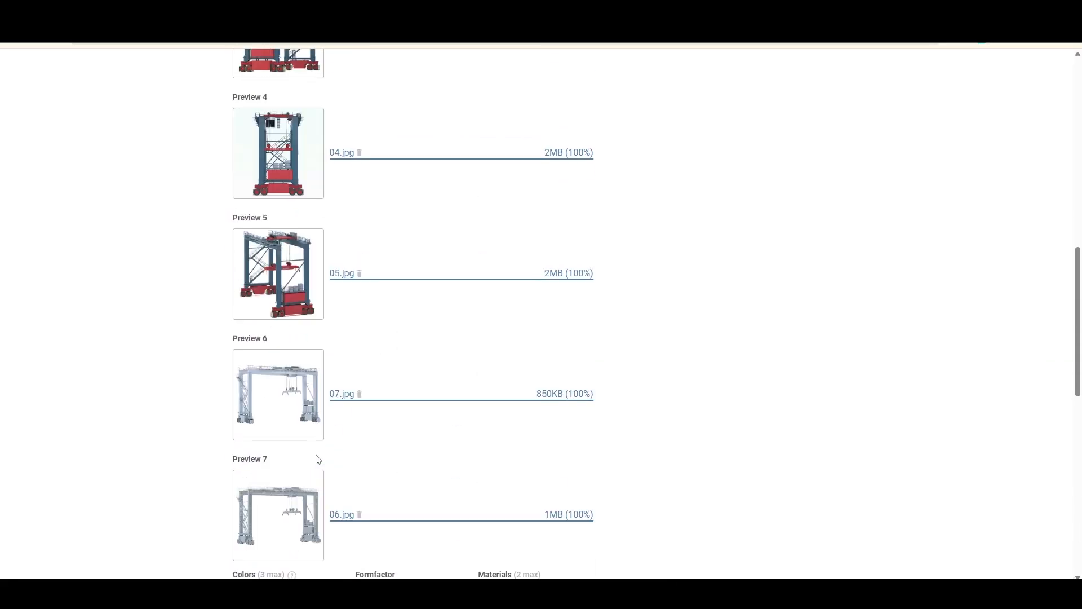
Set the model's render engine to Vray and send the model to moderation.
click(364, 56)
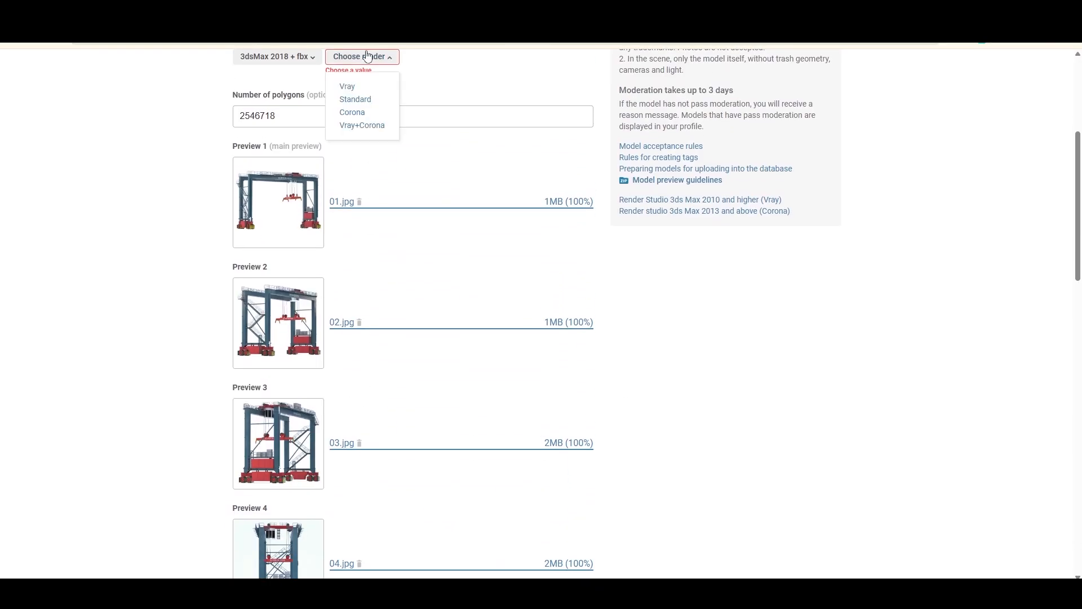
click(360, 87)
scroll(417, 279, up, 2)
scroll(417, 283, up, 2)
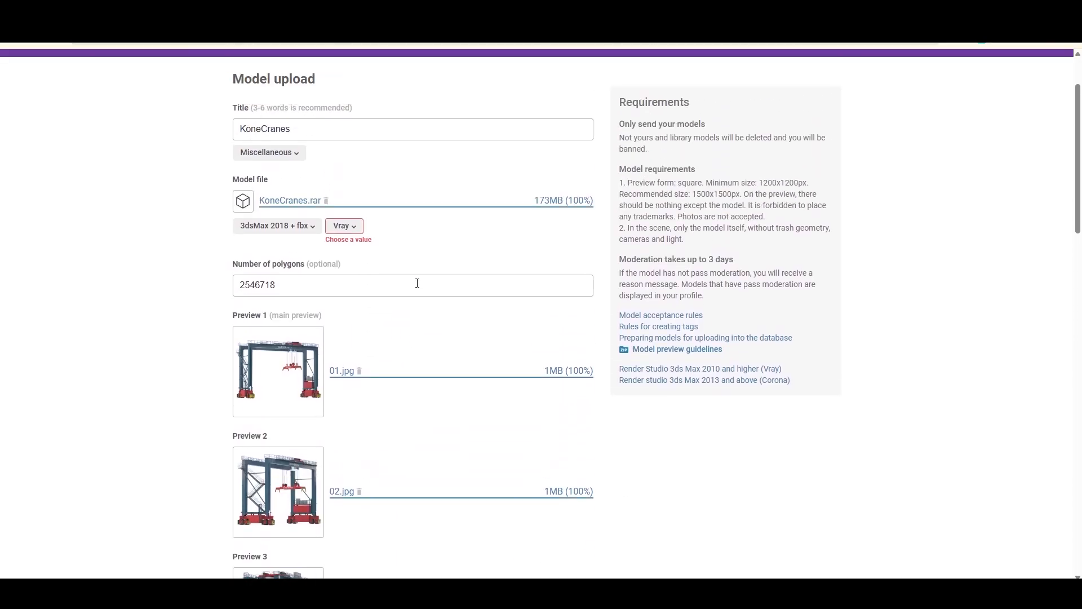
scroll(428, 273, down, 20)
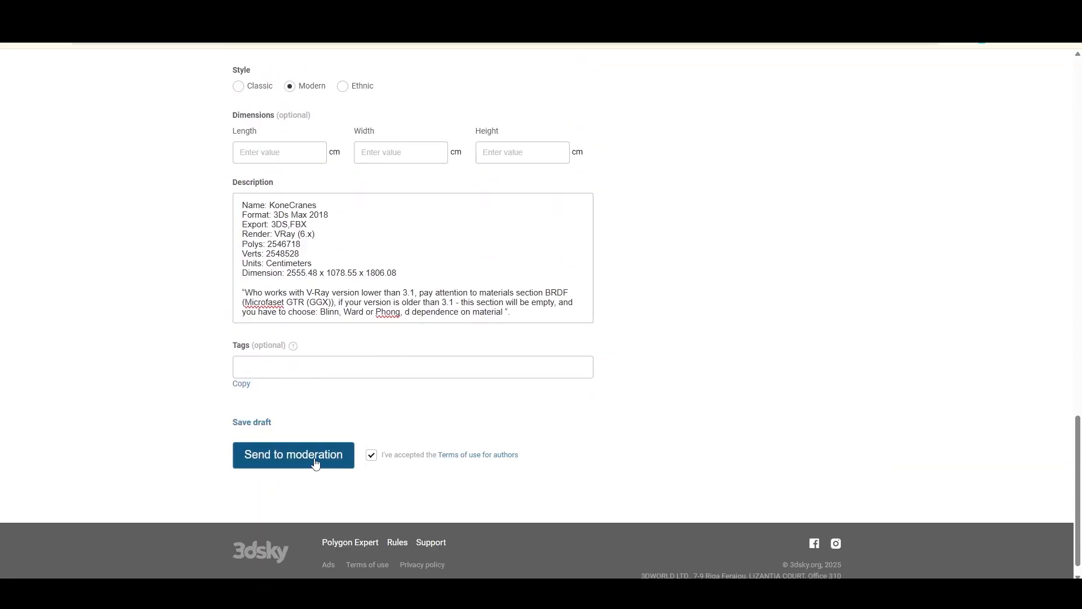
click(315, 464)
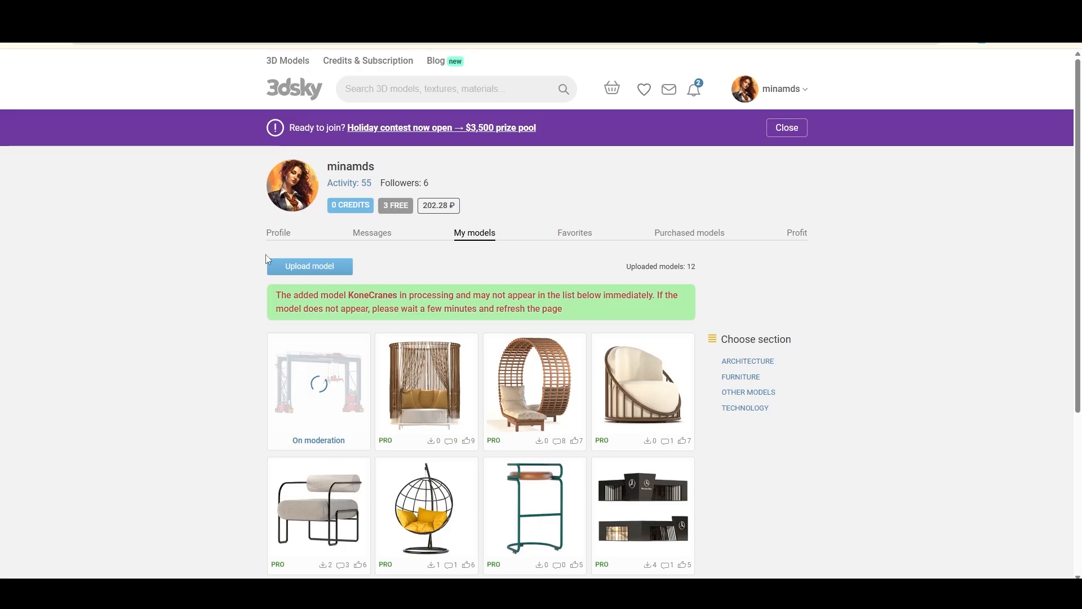
Review the published KoneCranes model page and page through all its preview images.
scroll(401, 385, down, 2)
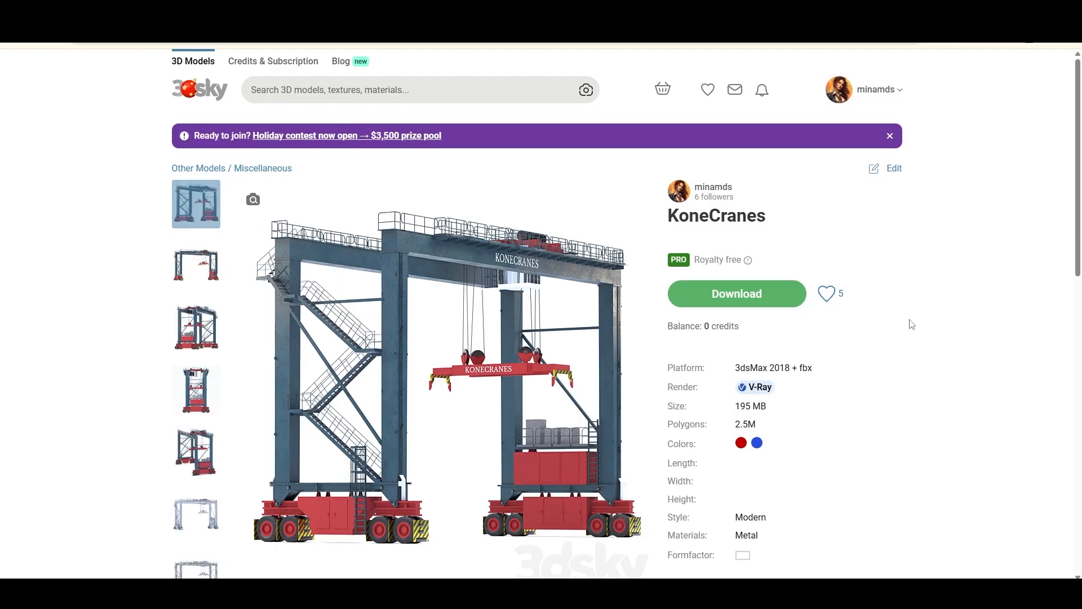
scroll(909, 322, down, 2)
mouse_move(628, 285)
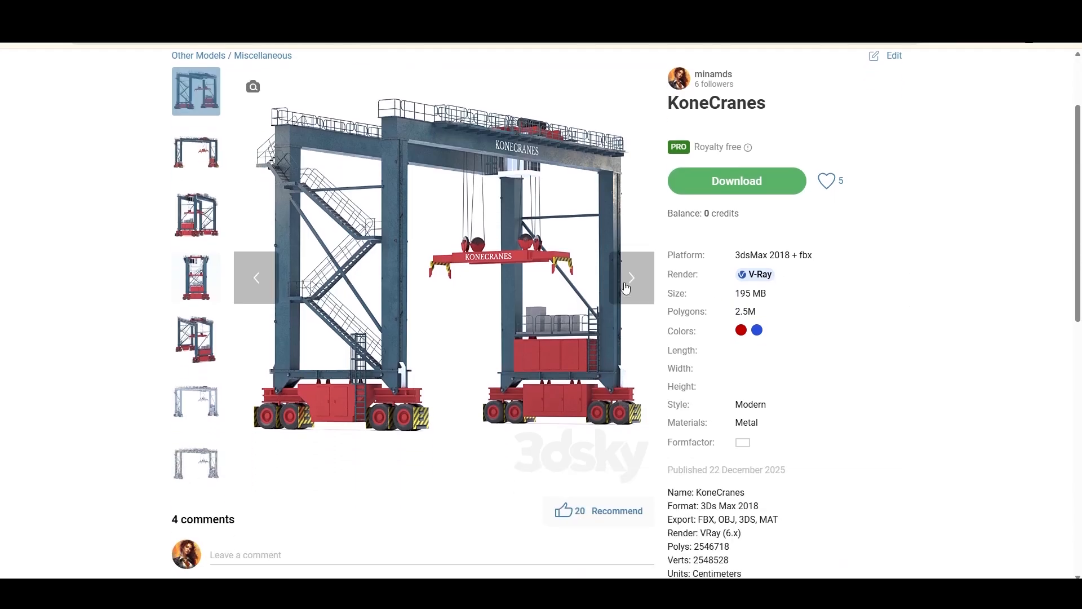
click(631, 278)
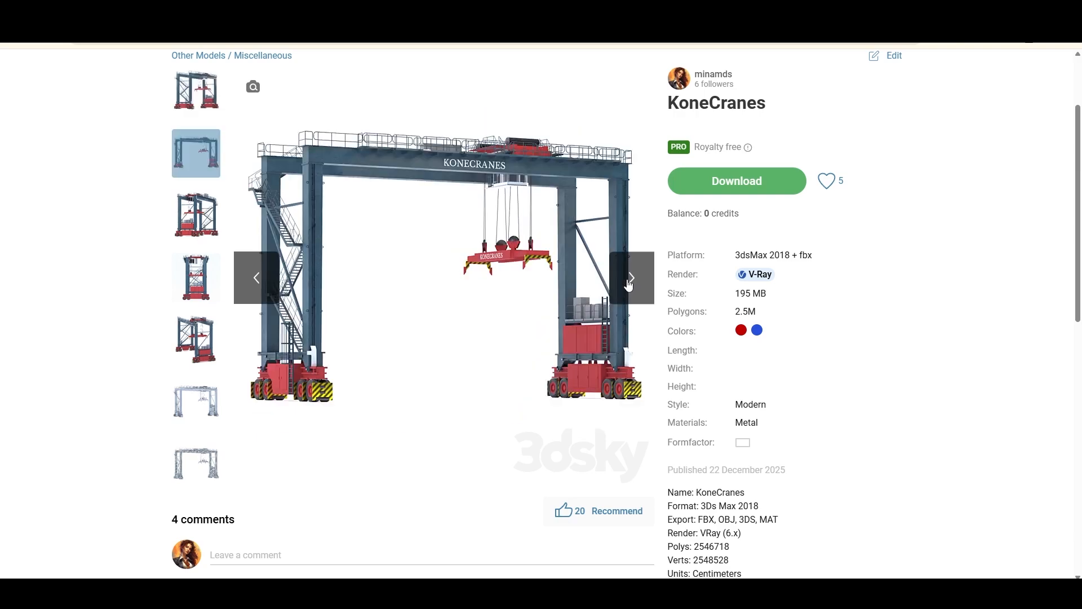
click(630, 278)
click(631, 278)
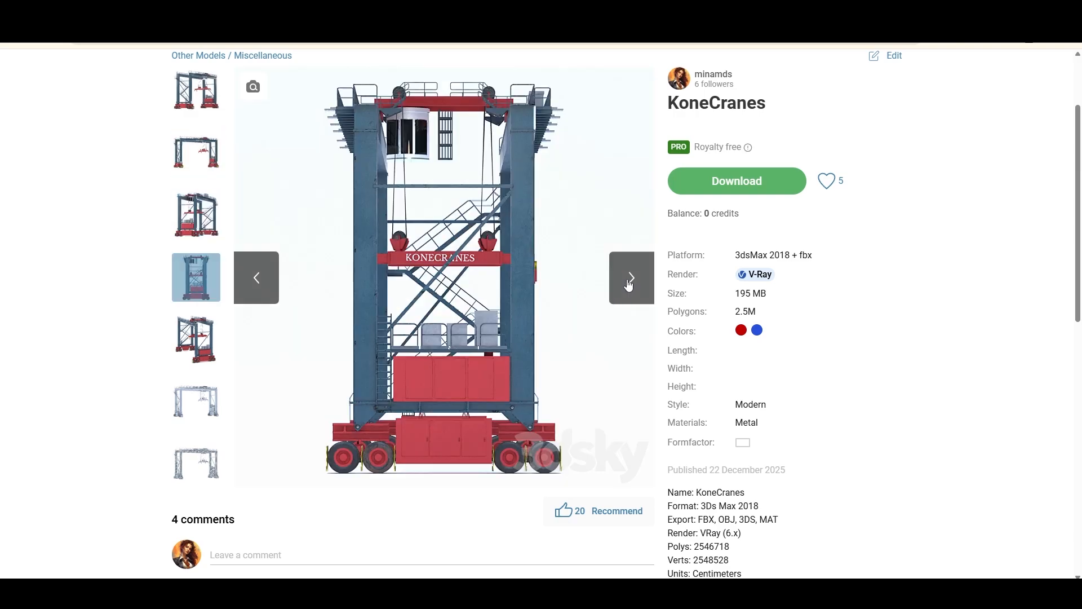
click(631, 278)
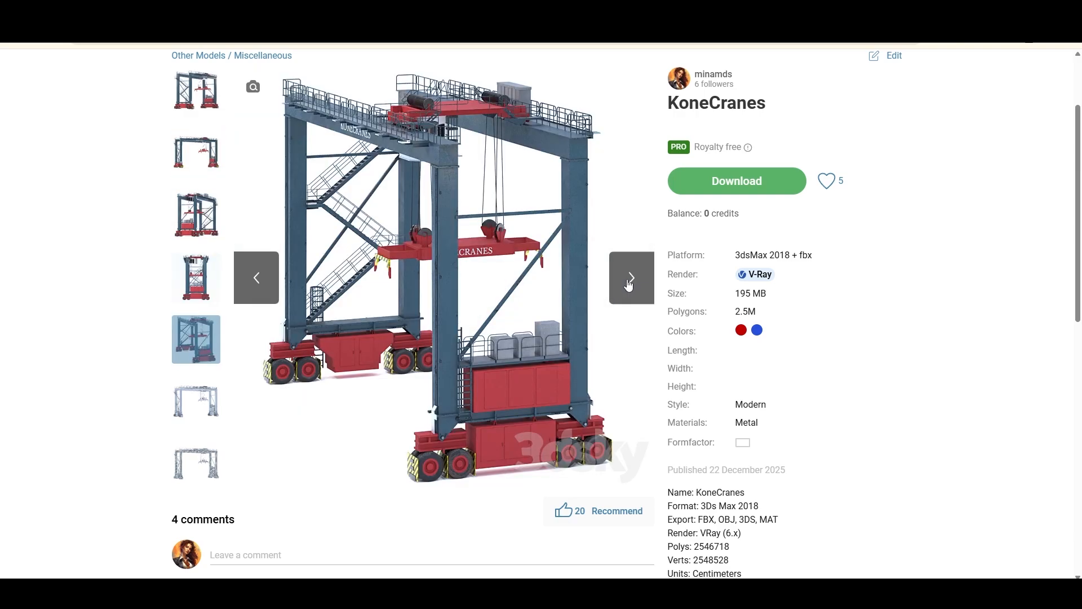
click(630, 278)
click(630, 279)
click(630, 279)
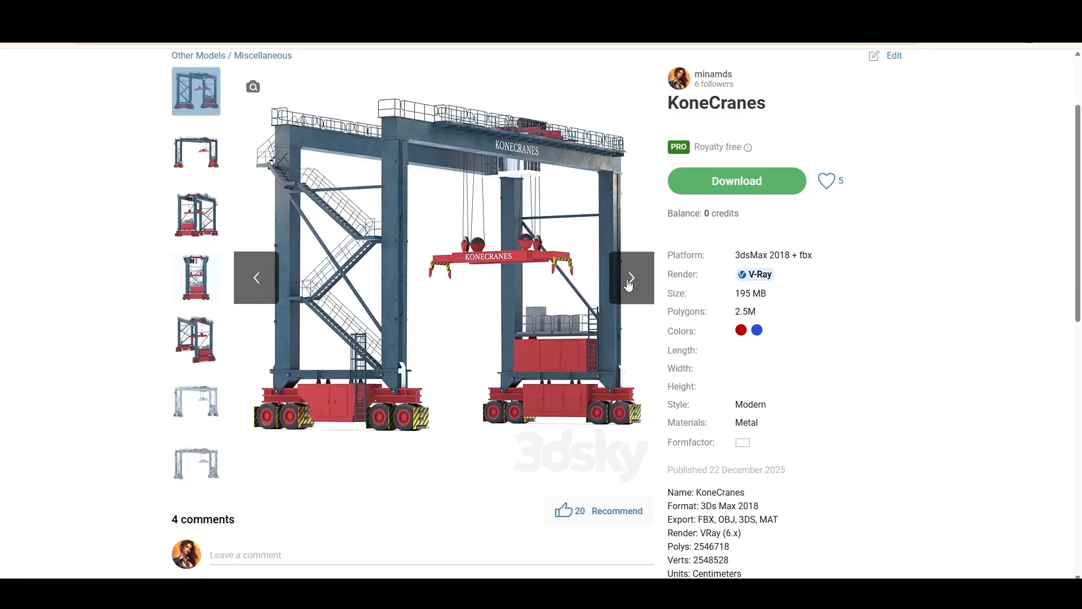